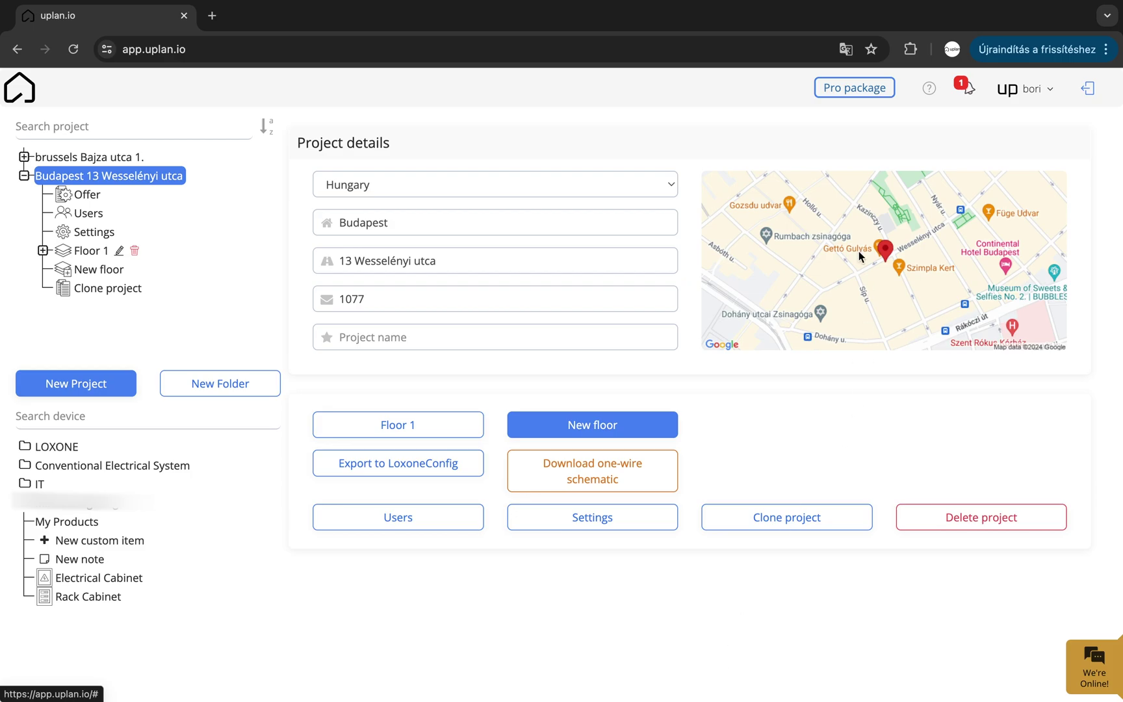
# Open the Pro license details and scroll through the monthly, 6-month and 12-month prices
pyautogui.click(838, 86)
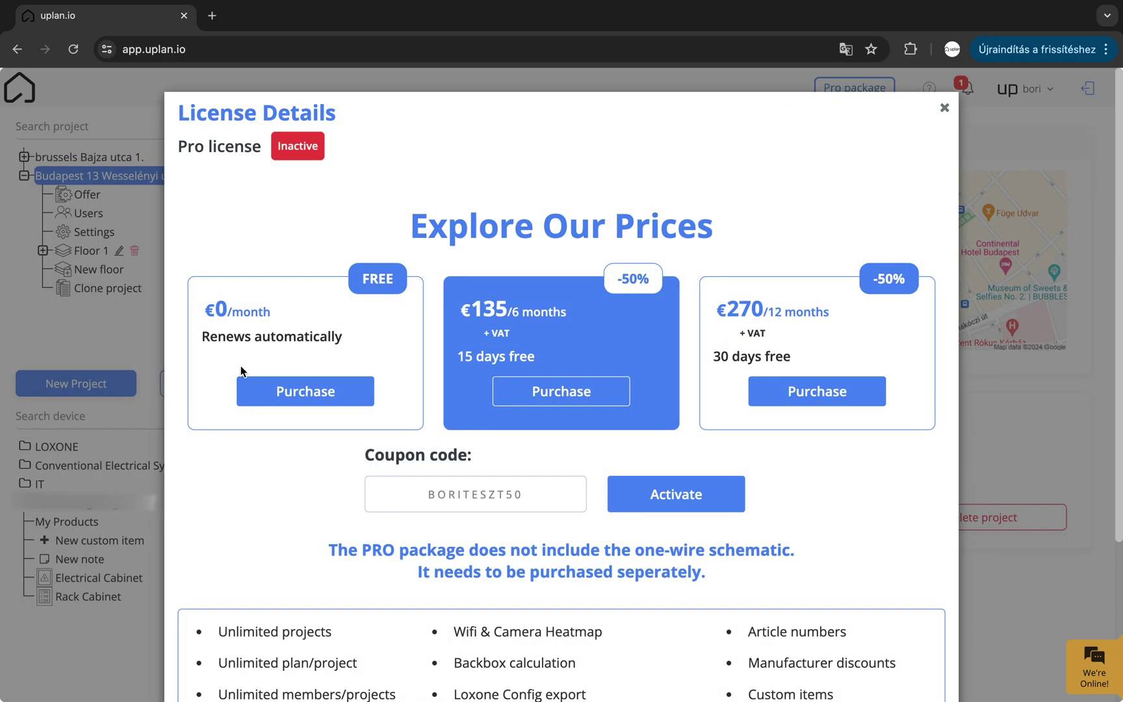
pyautogui.scroll(-4, 241, 367)
pyautogui.scroll(4, 241, 367)
# Close the pricing window and send 'Hi!' to support in a new chat
pyautogui.click(944, 108)
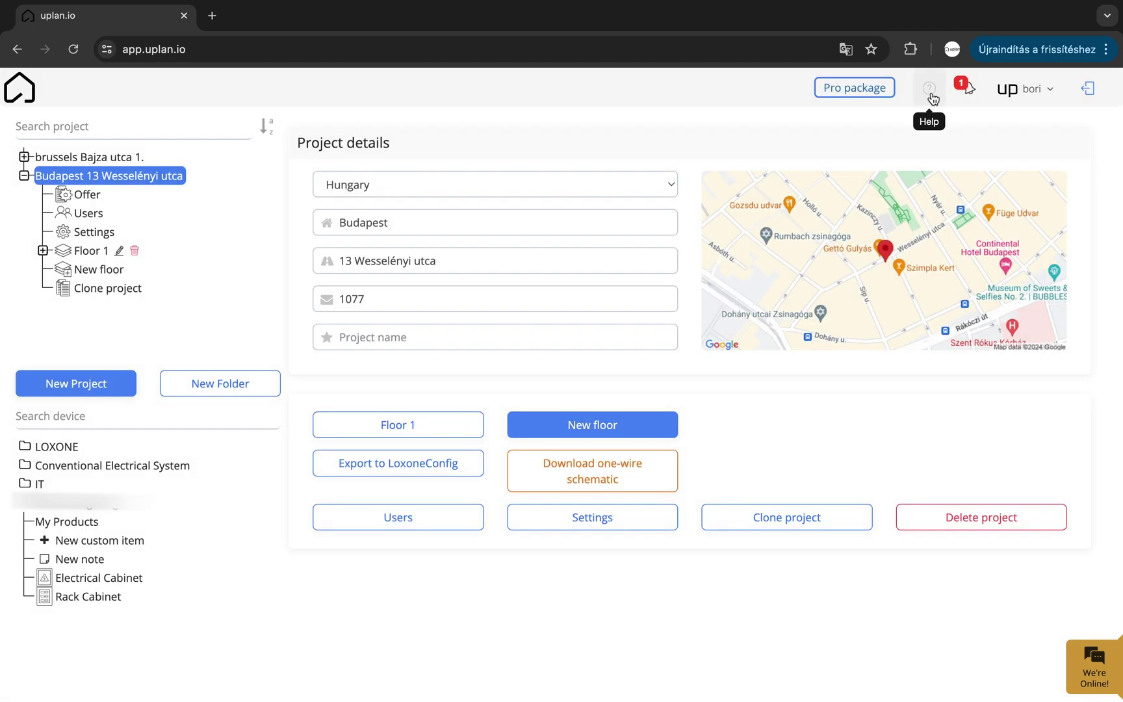
pyautogui.moveTo(933, 97)
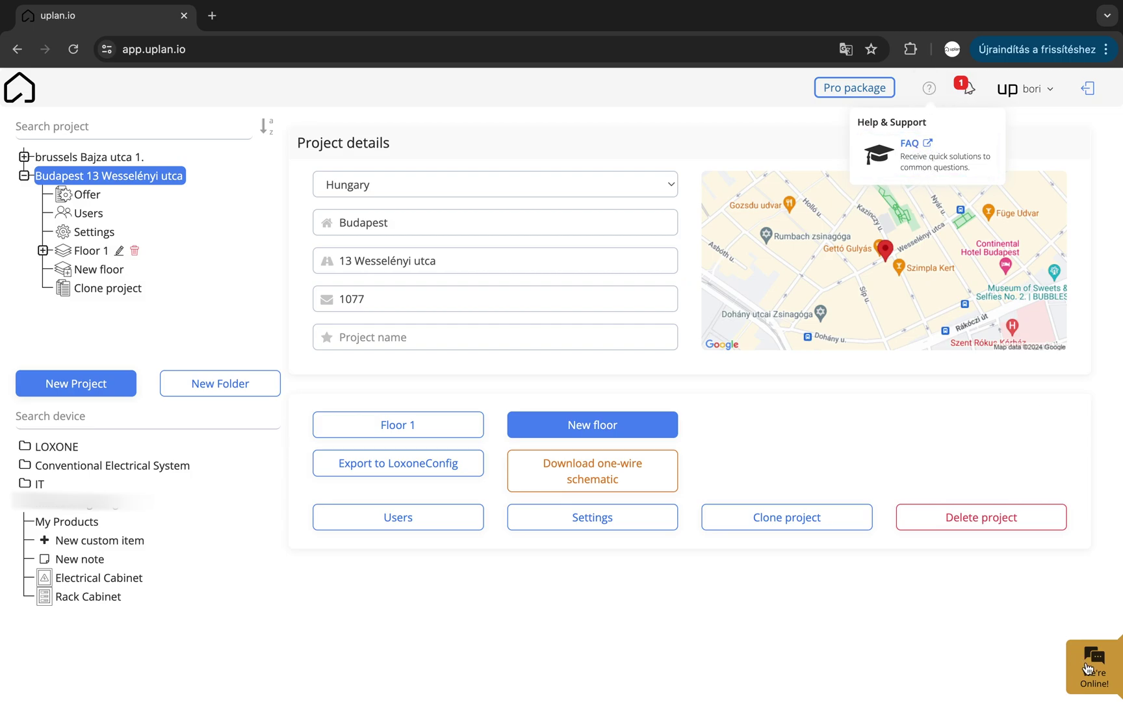
pyautogui.click(1087, 667)
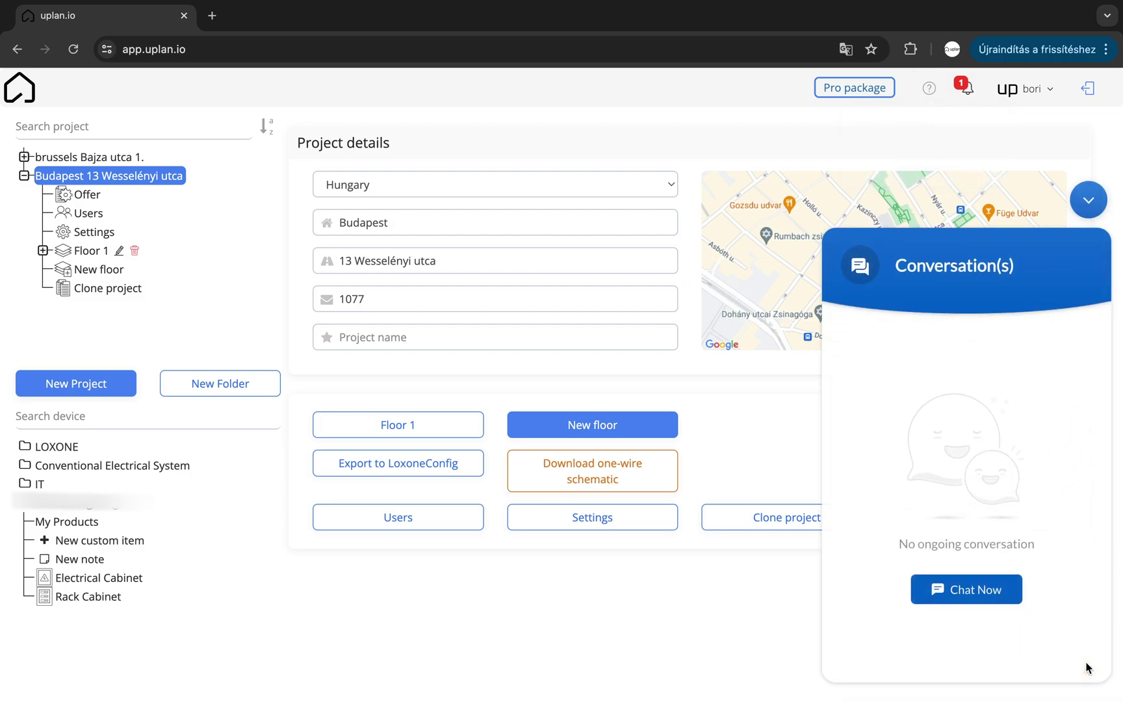
pyautogui.click(994, 602)
pyautogui.click(903, 634)
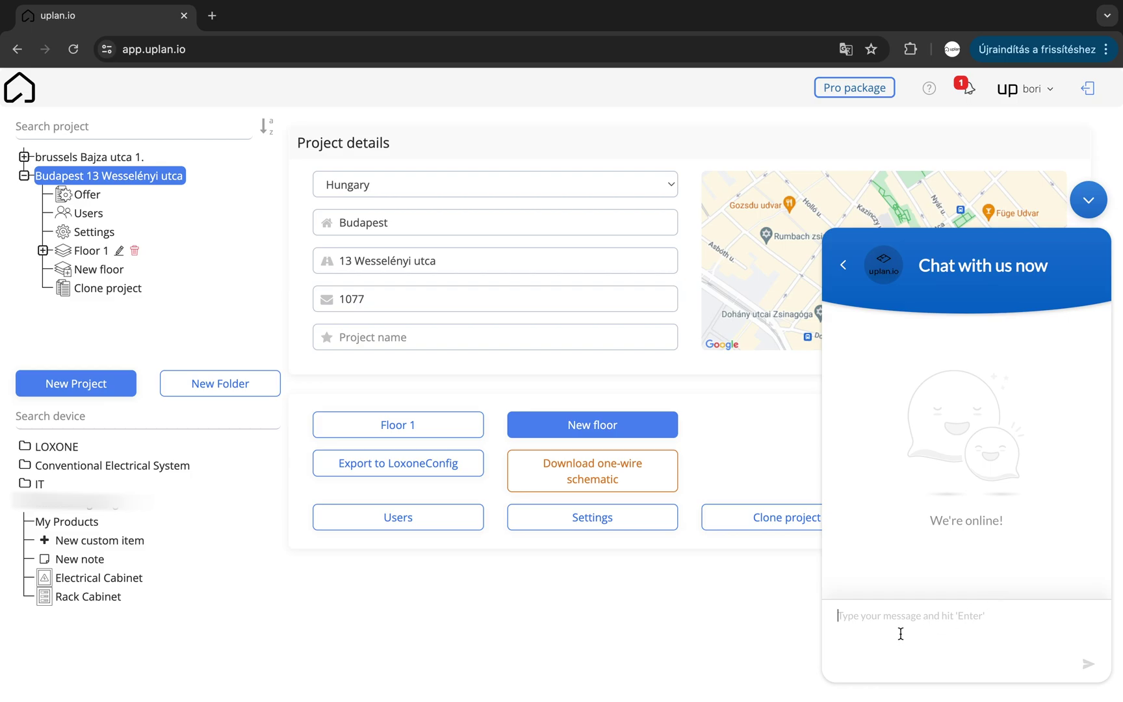
pyautogui.write('Hi!')
pyautogui.press('Return')
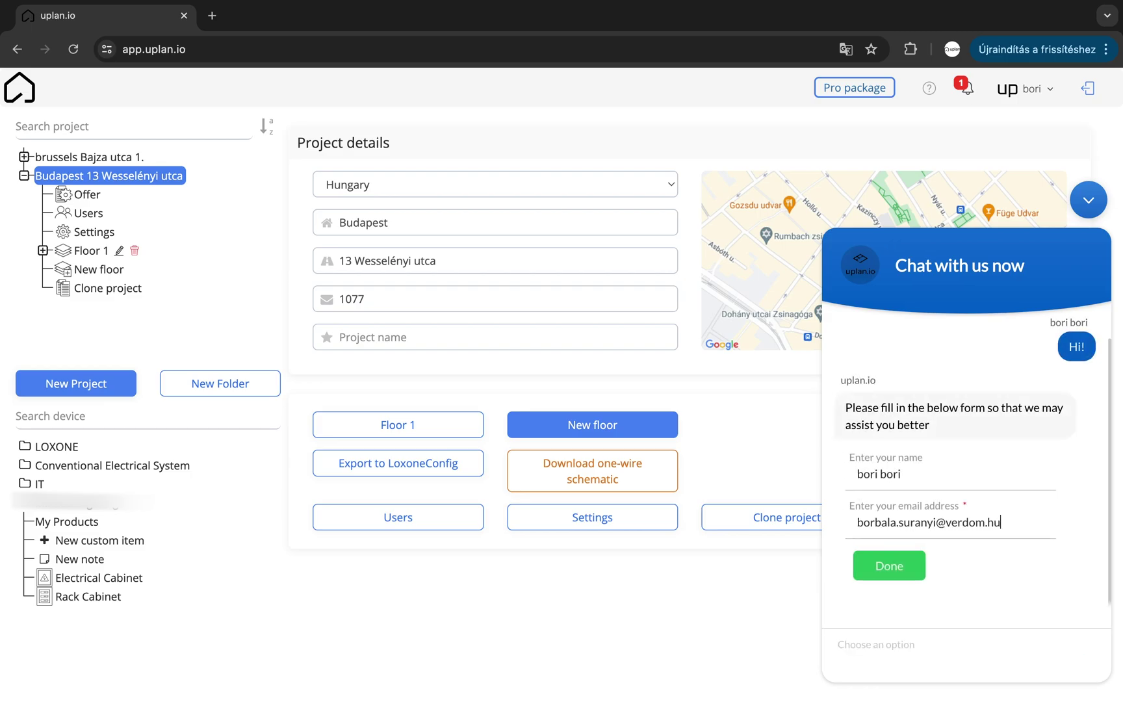
pyautogui.click(1092, 209)
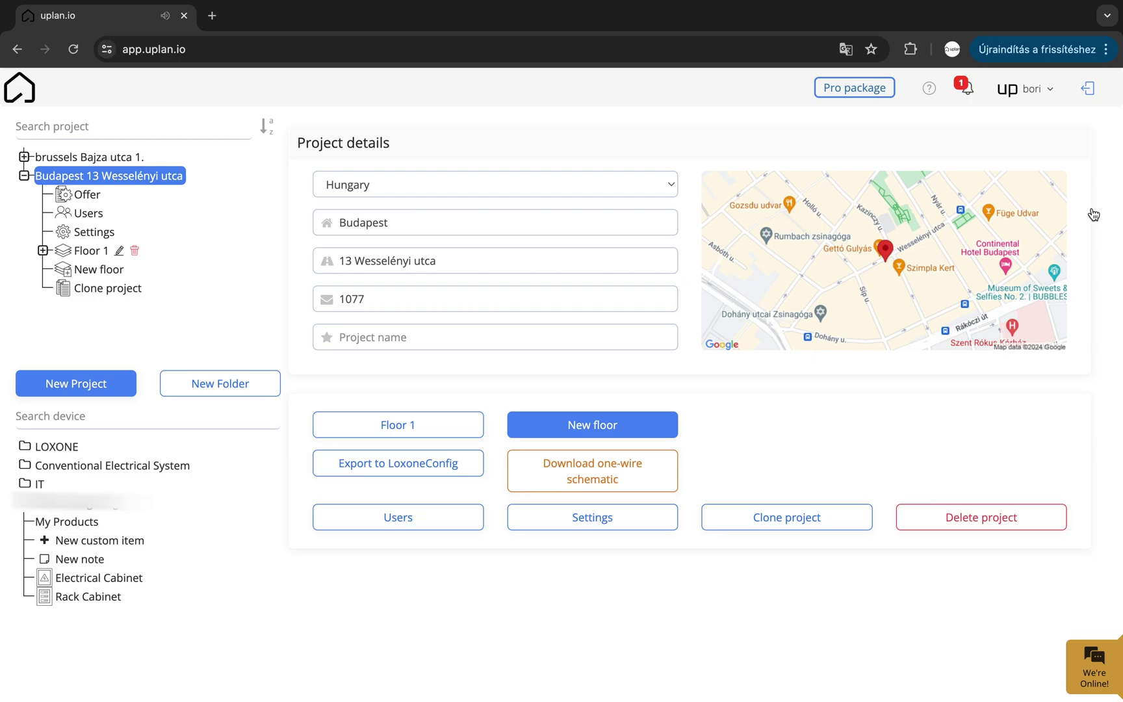
# Accept the pending invitation to the Budapest Határ út project from the notifications
pyautogui.click(968, 88)
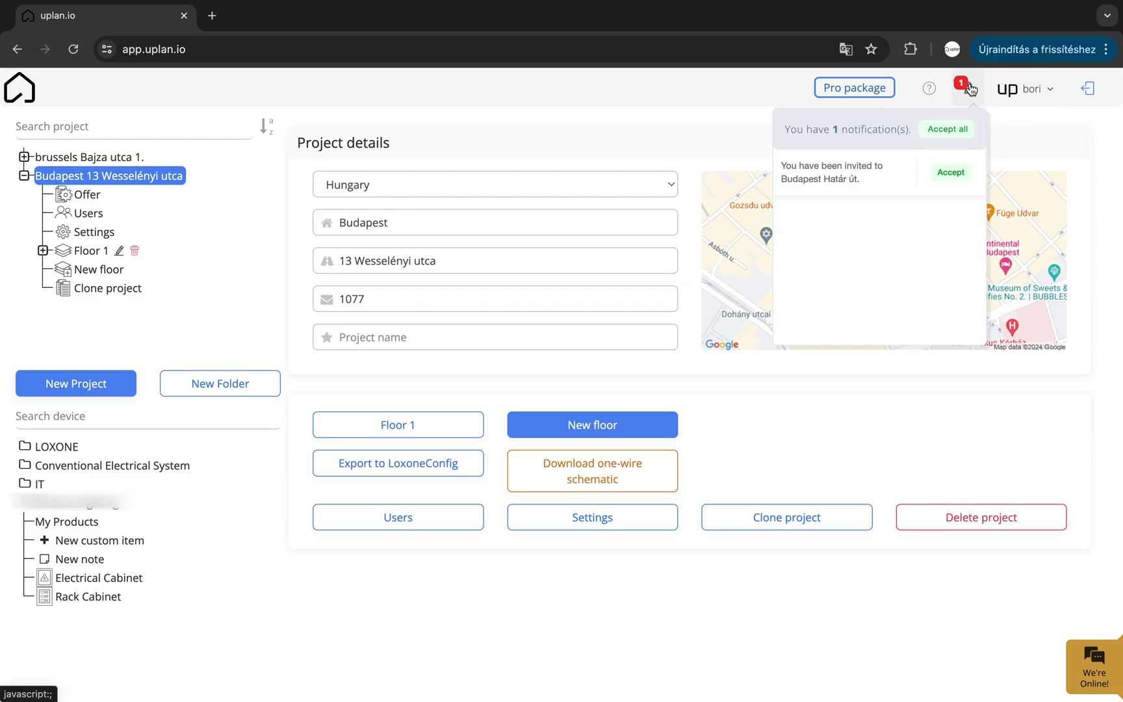
pyautogui.click(949, 170)
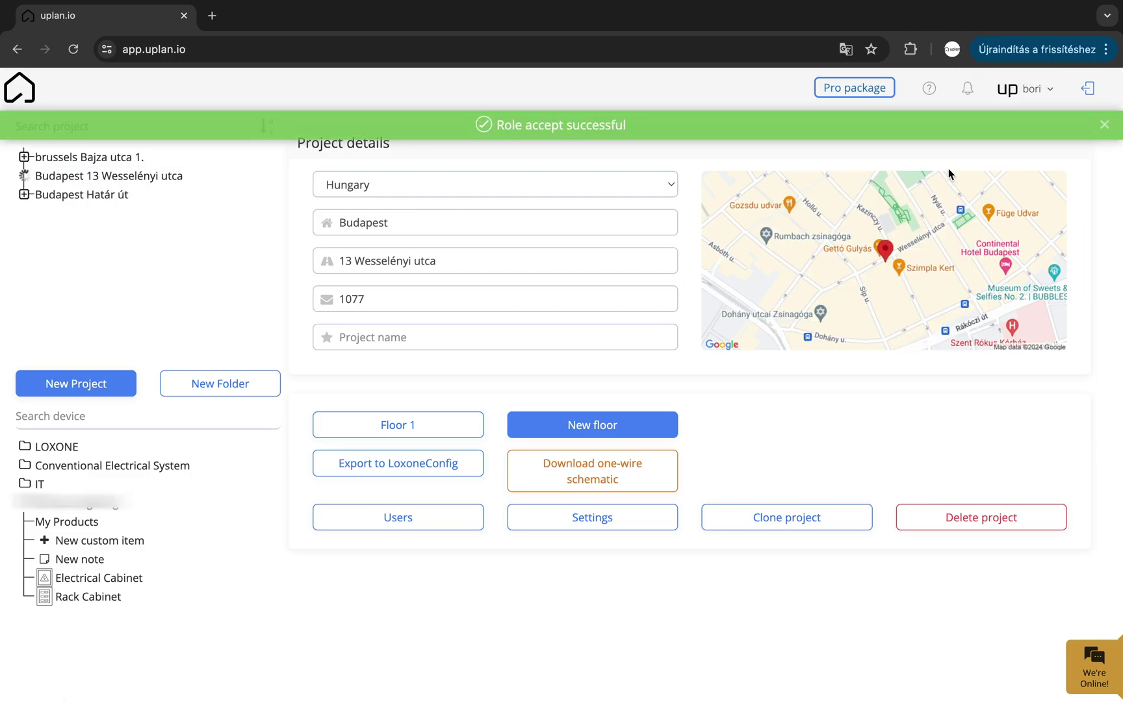
pyautogui.click(1106, 122)
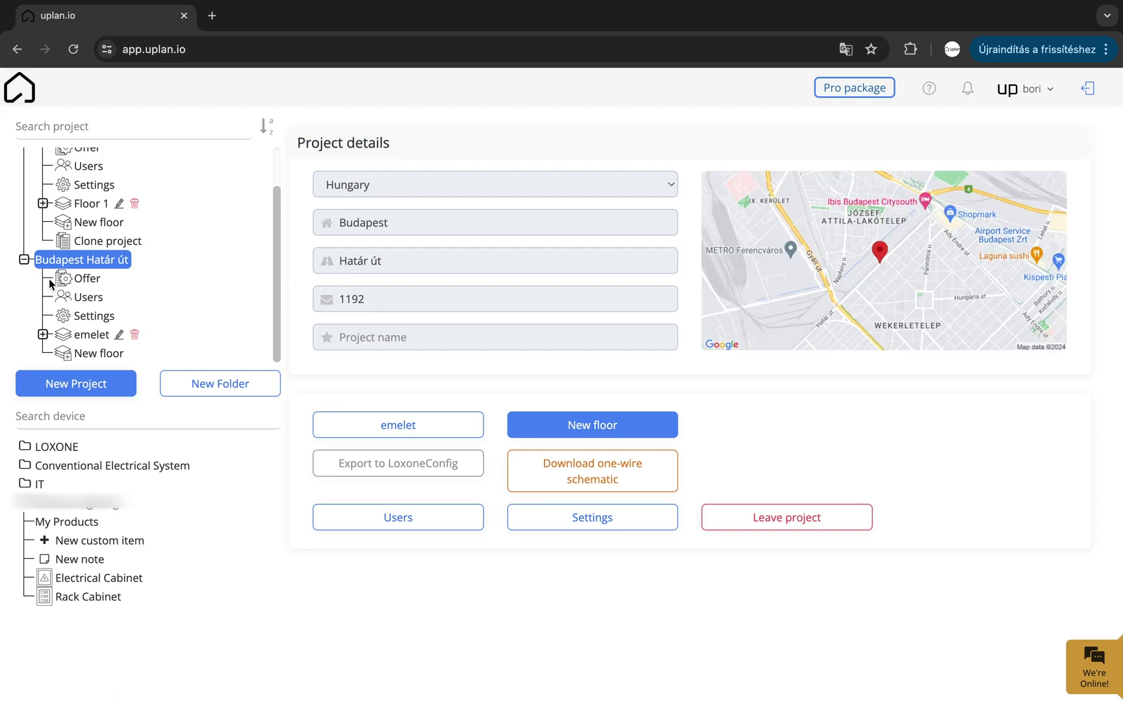
pyautogui.scroll(2, 50, 278)
pyautogui.click(25, 306)
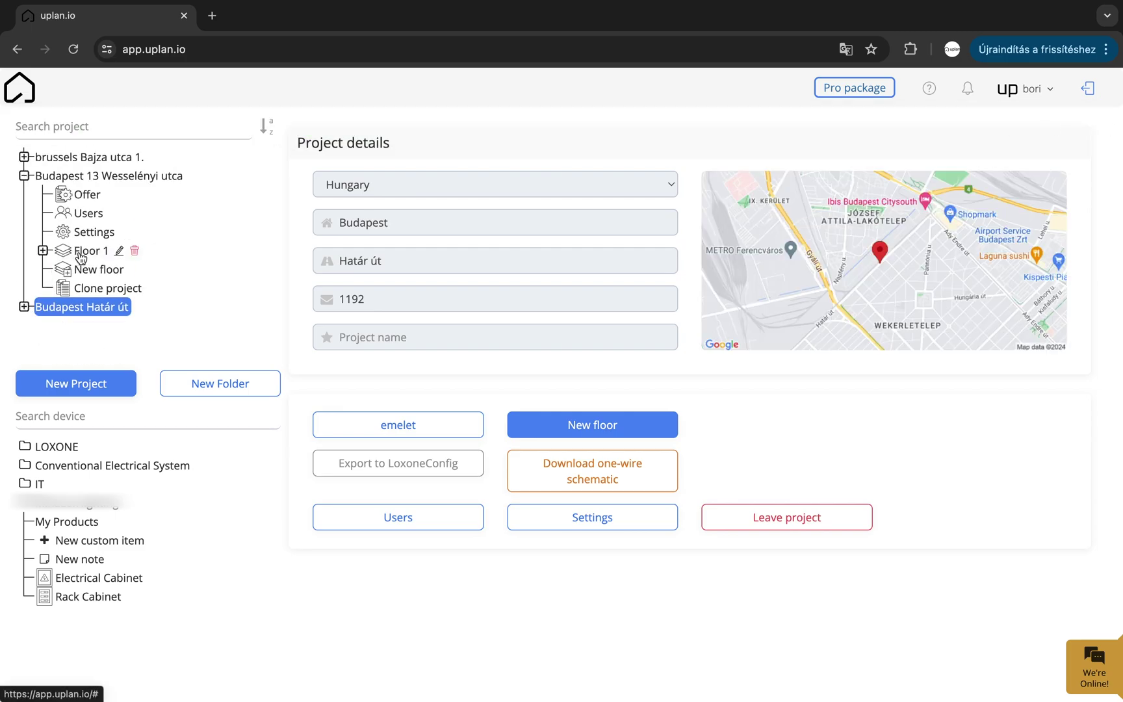
pyautogui.click(1034, 89)
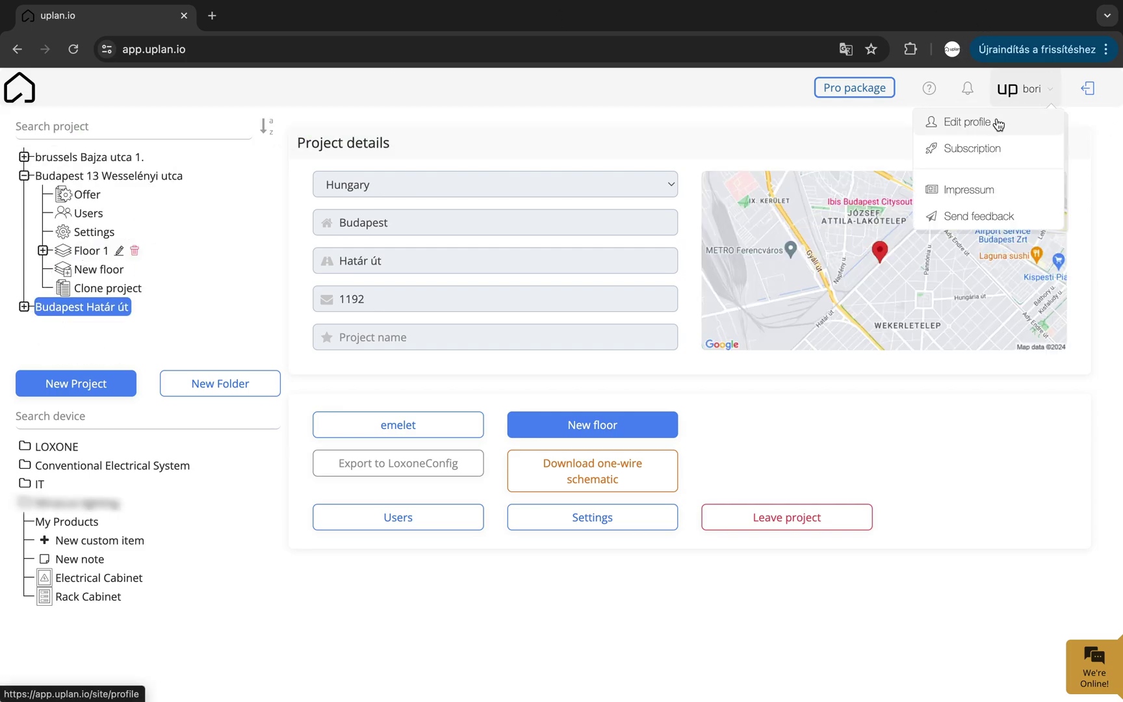
# Rename the uplan participant list to 'uplan new' on the profile page
pyautogui.click(998, 121)
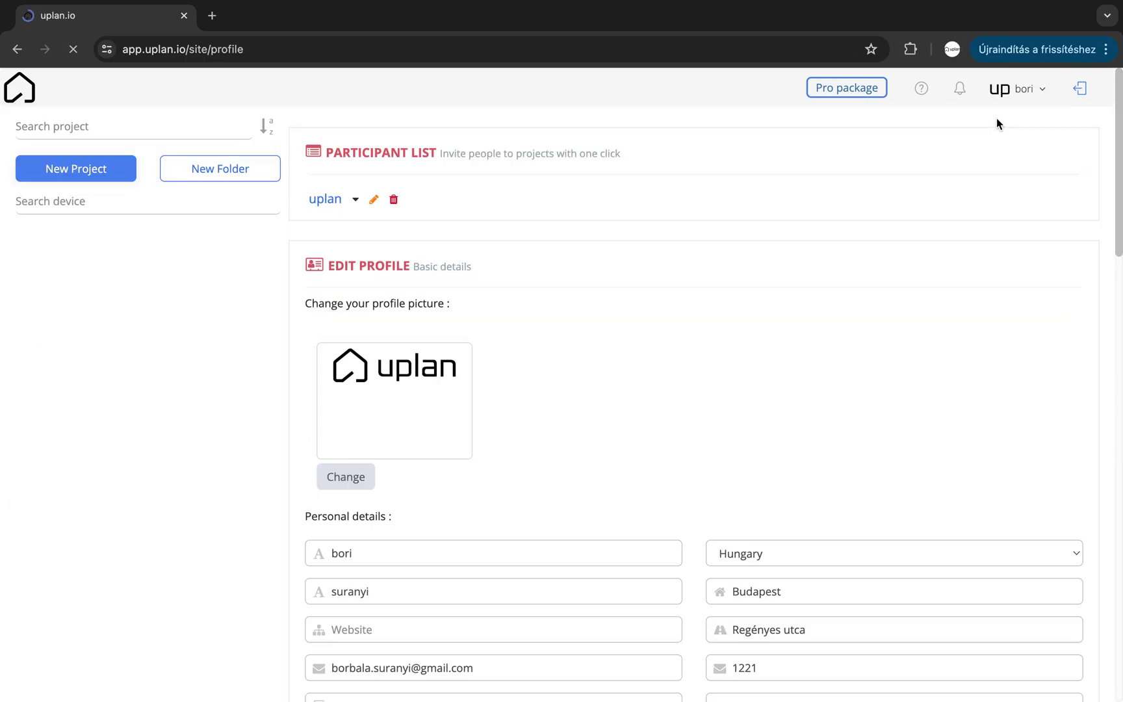
pyautogui.click(374, 199)
pyautogui.click(369, 203)
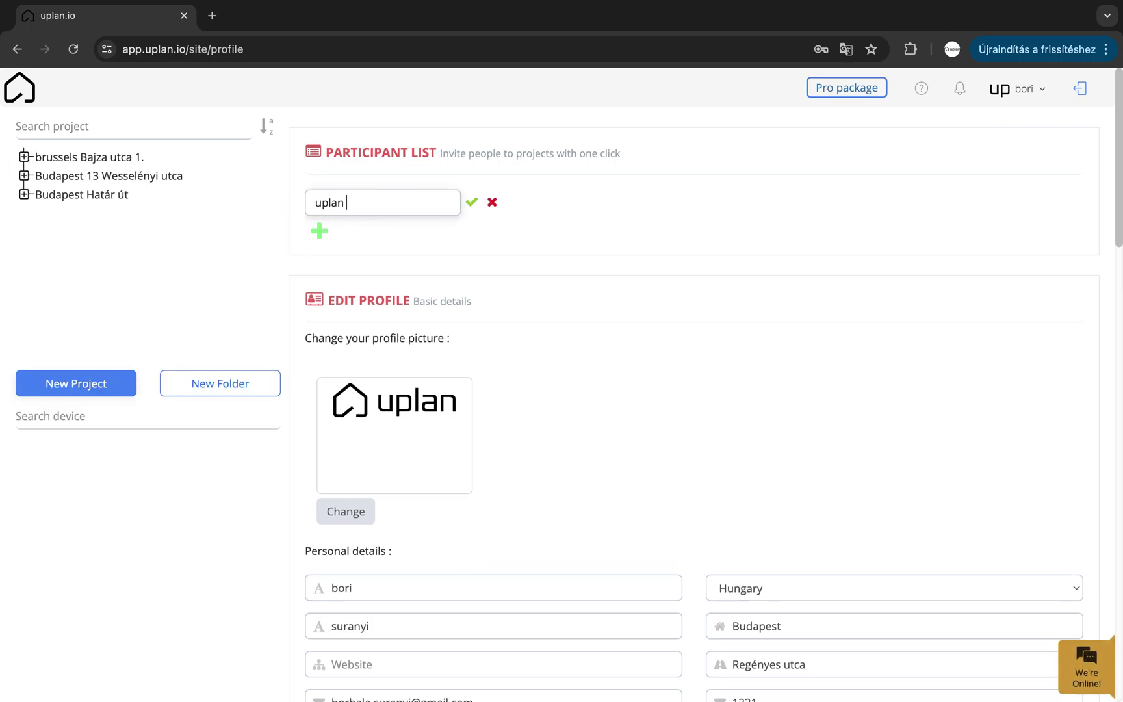
pyautogui.click(471, 204)
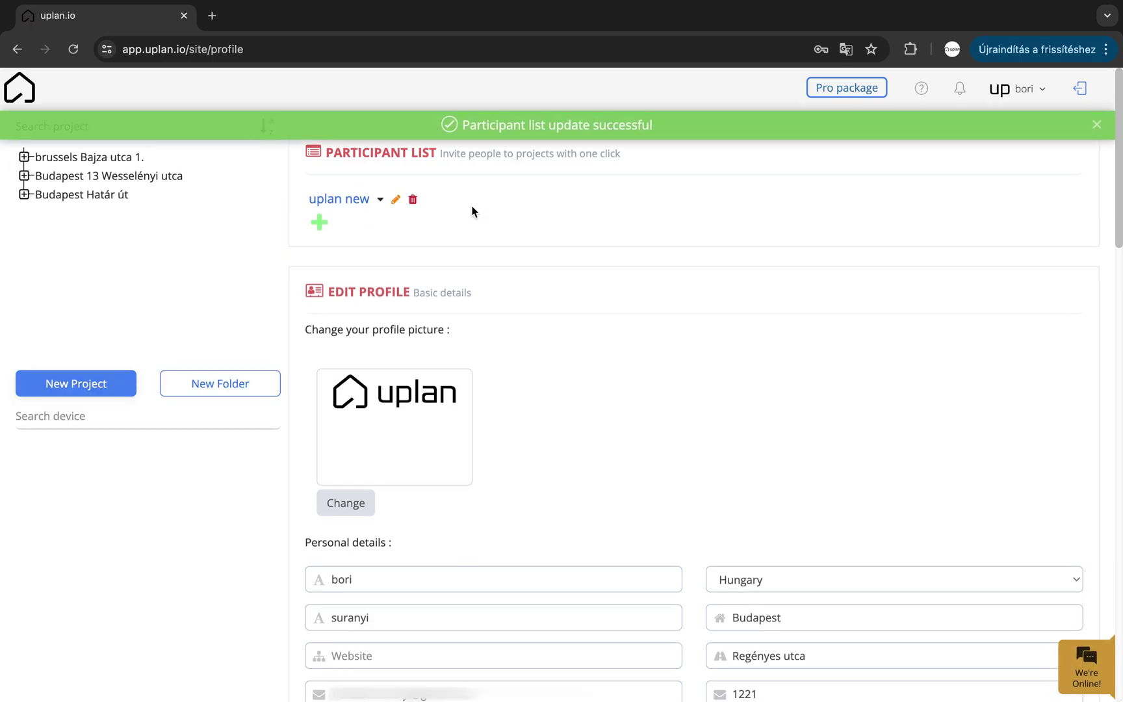
pyautogui.click(378, 201)
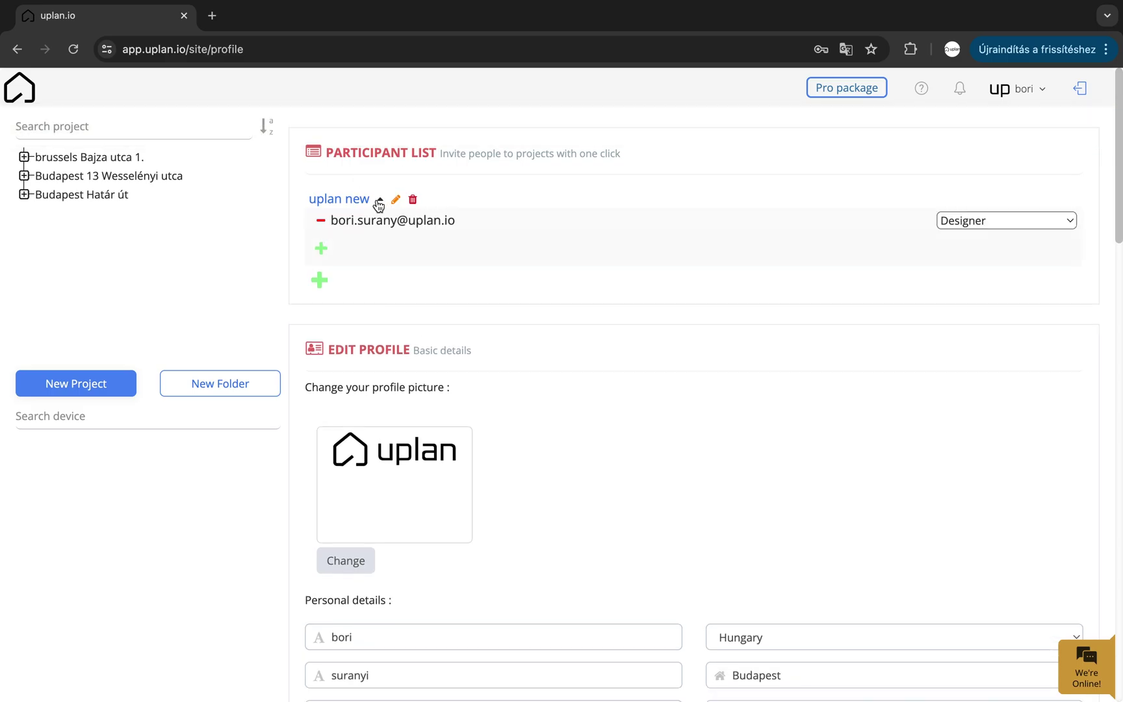
# Add a 10% manufacturer discount for Leaf
pyautogui.scroll(-6, 500, 389)
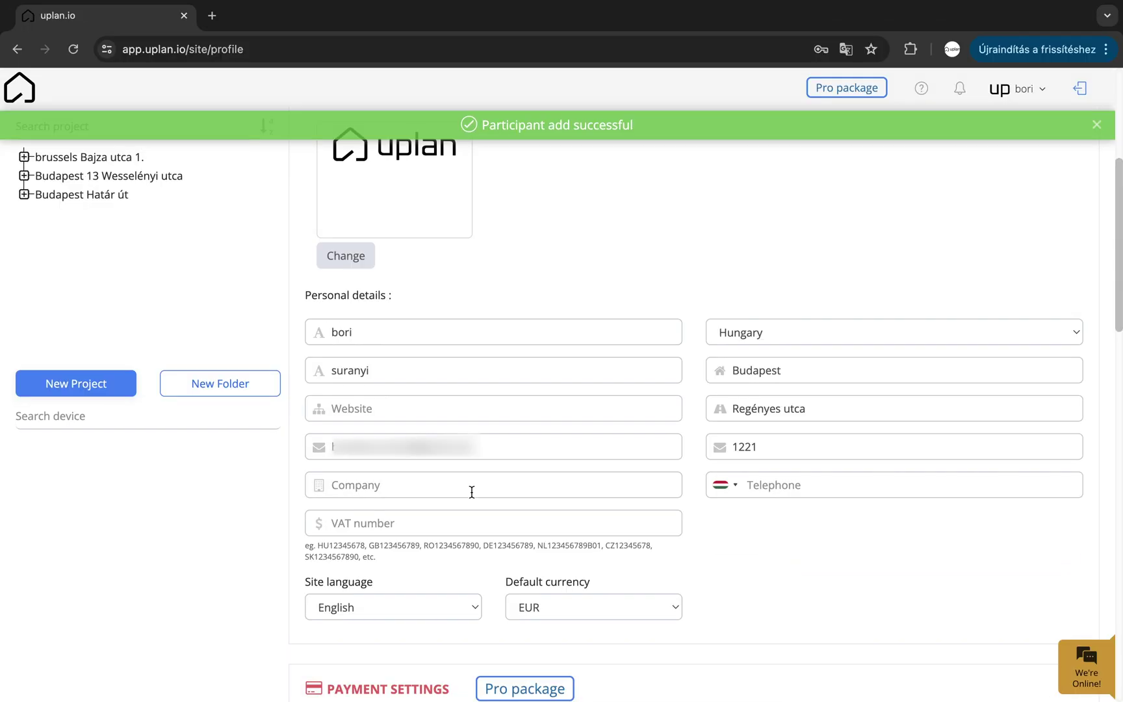
pyautogui.scroll(-2, 472, 491)
pyautogui.click(517, 457)
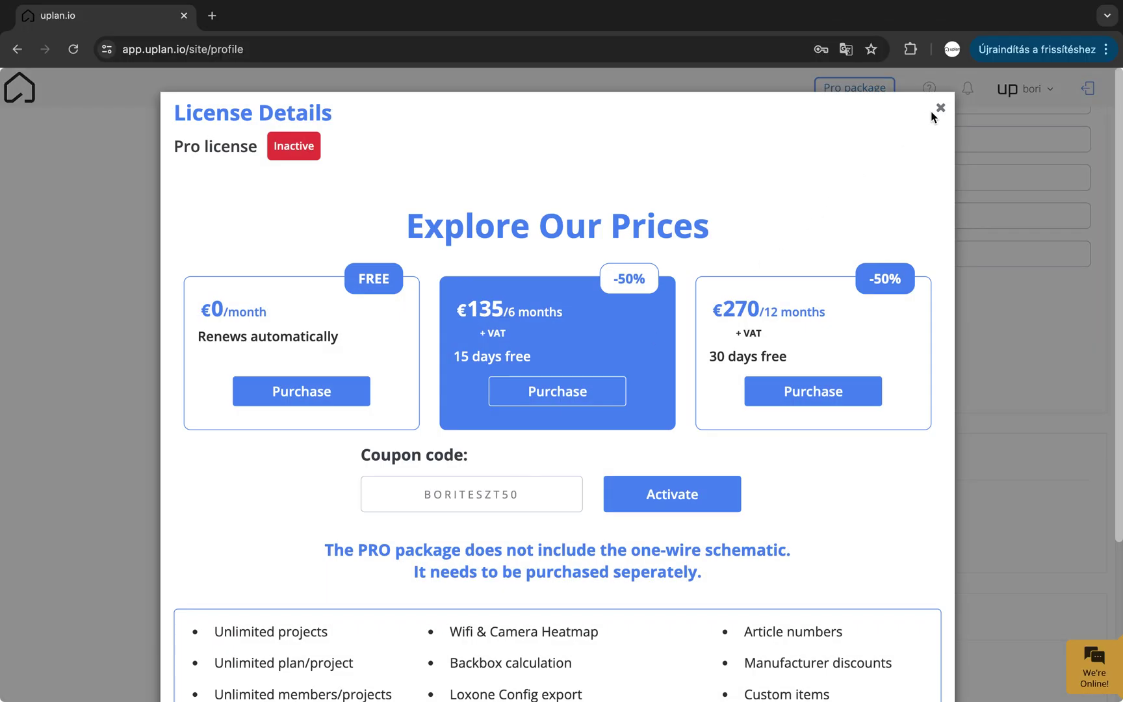
pyautogui.click(940, 108)
pyautogui.scroll(-9, 769, 429)
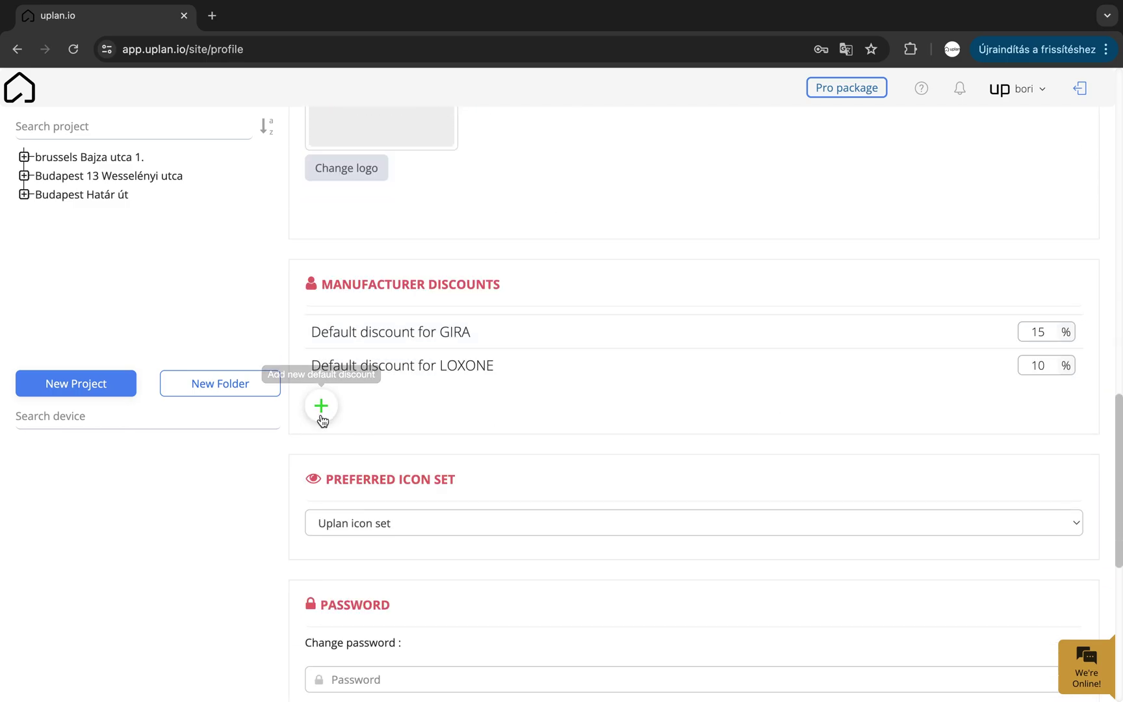
pyautogui.click(322, 407)
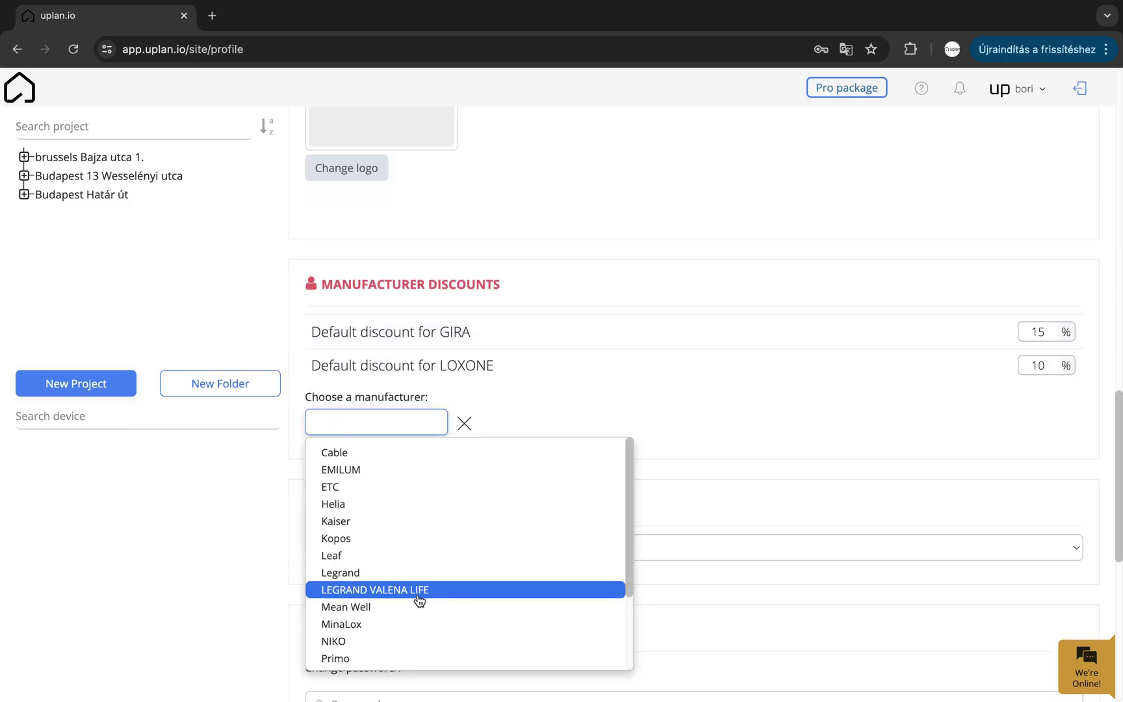
pyautogui.click(325, 555)
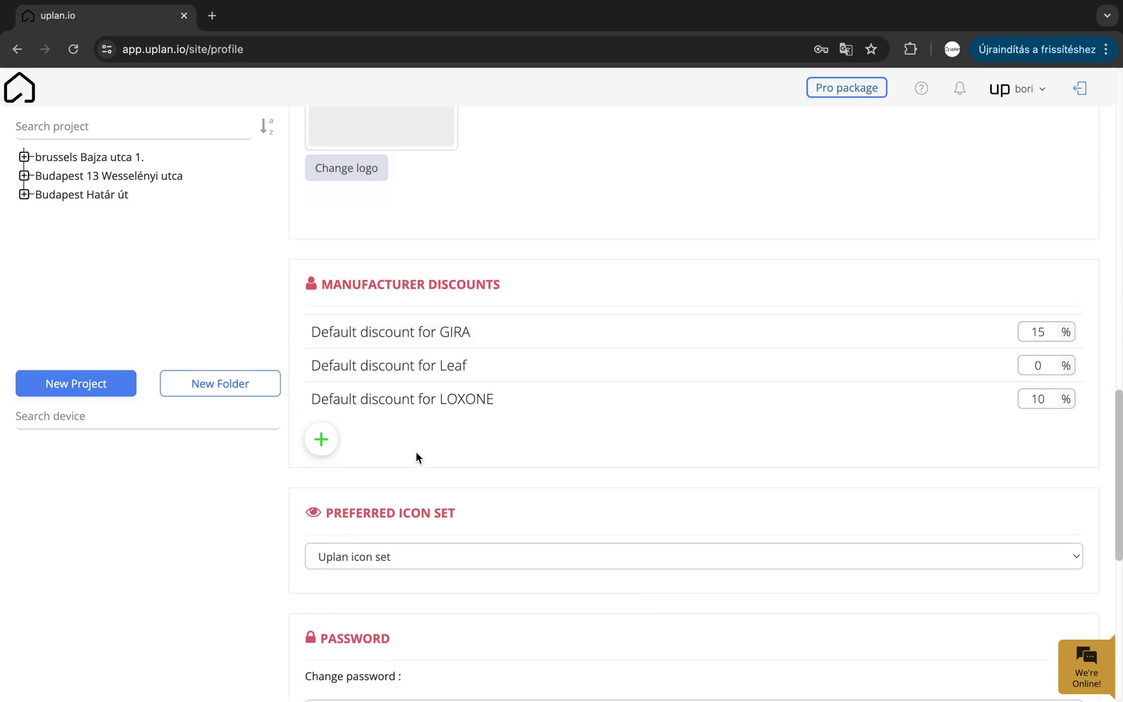
pyautogui.doubleClick(1046, 374)
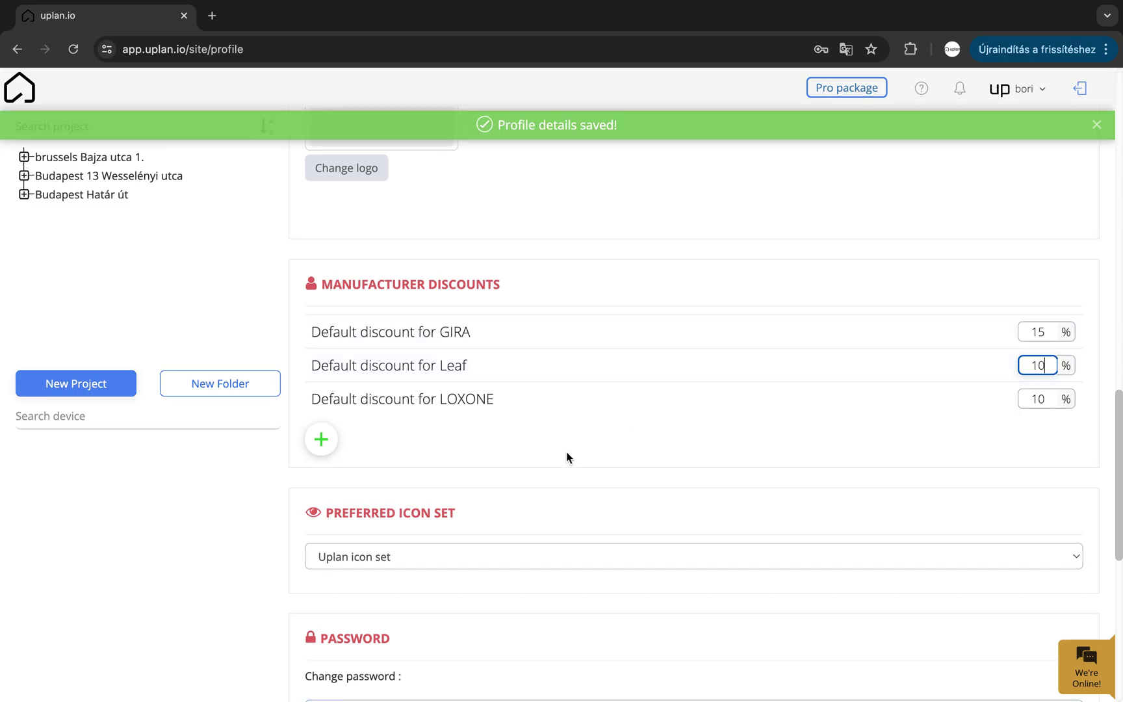
# Keep the Uplan icon set and set the installation fee to 55 EUR per hour
pyautogui.click(369, 558)
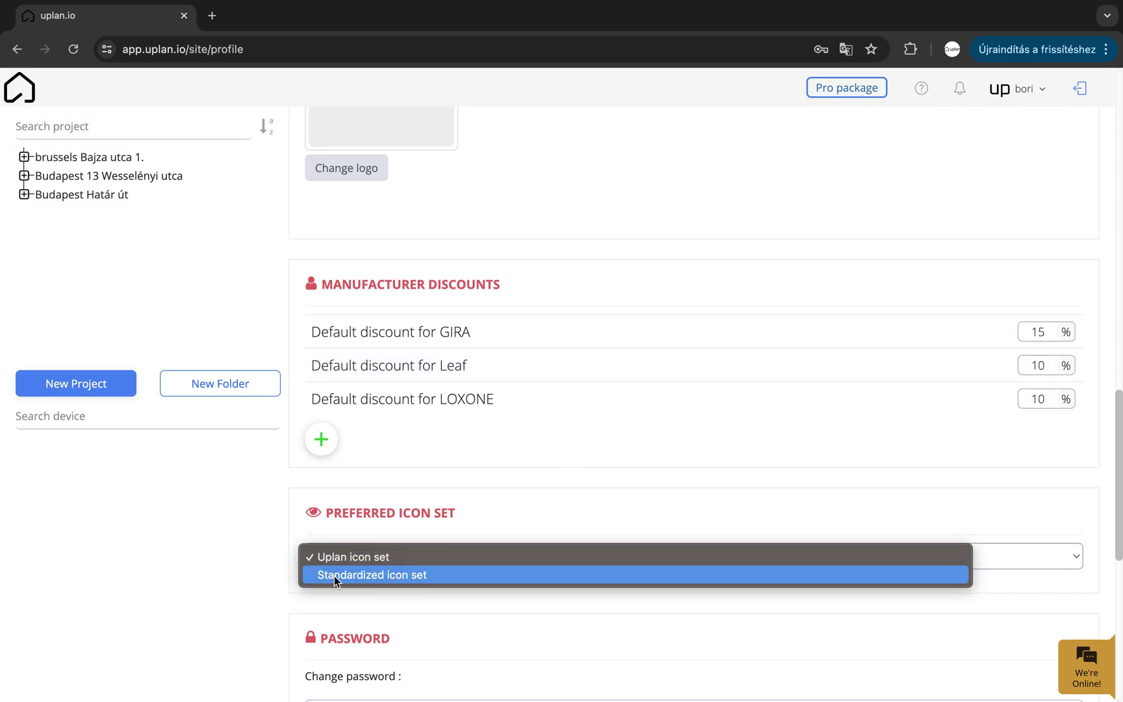
pyautogui.click(253, 576)
pyautogui.scroll(-5, 252, 575)
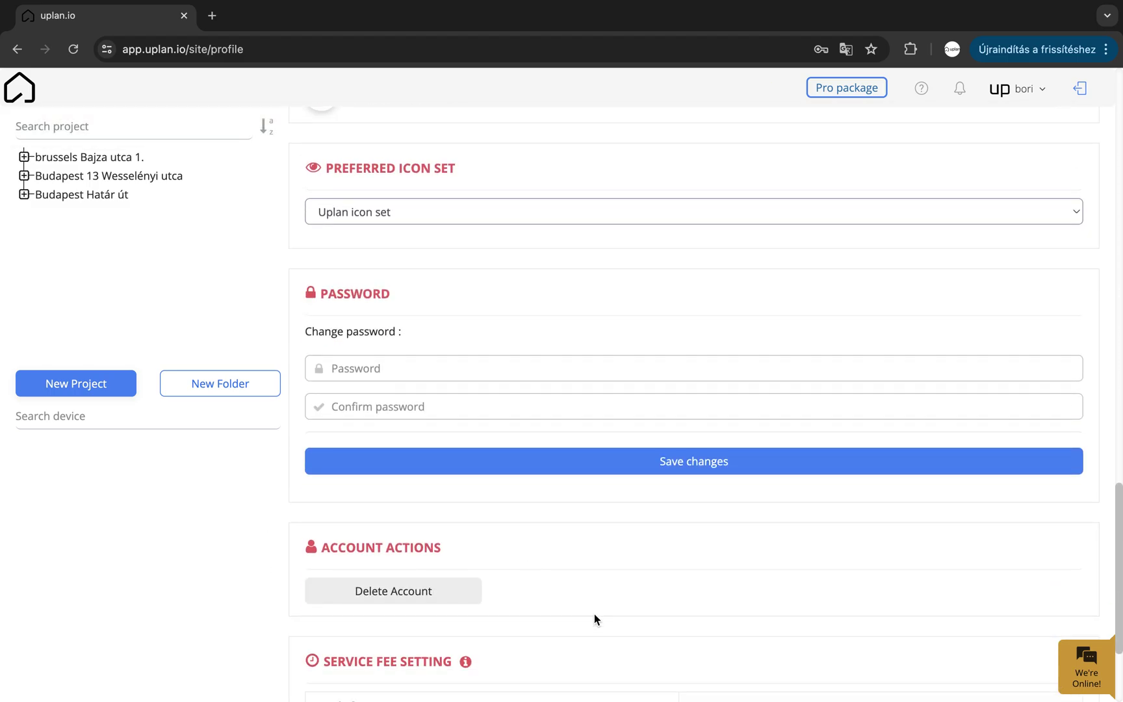
pyautogui.scroll(-3, 595, 618)
pyautogui.click(731, 557)
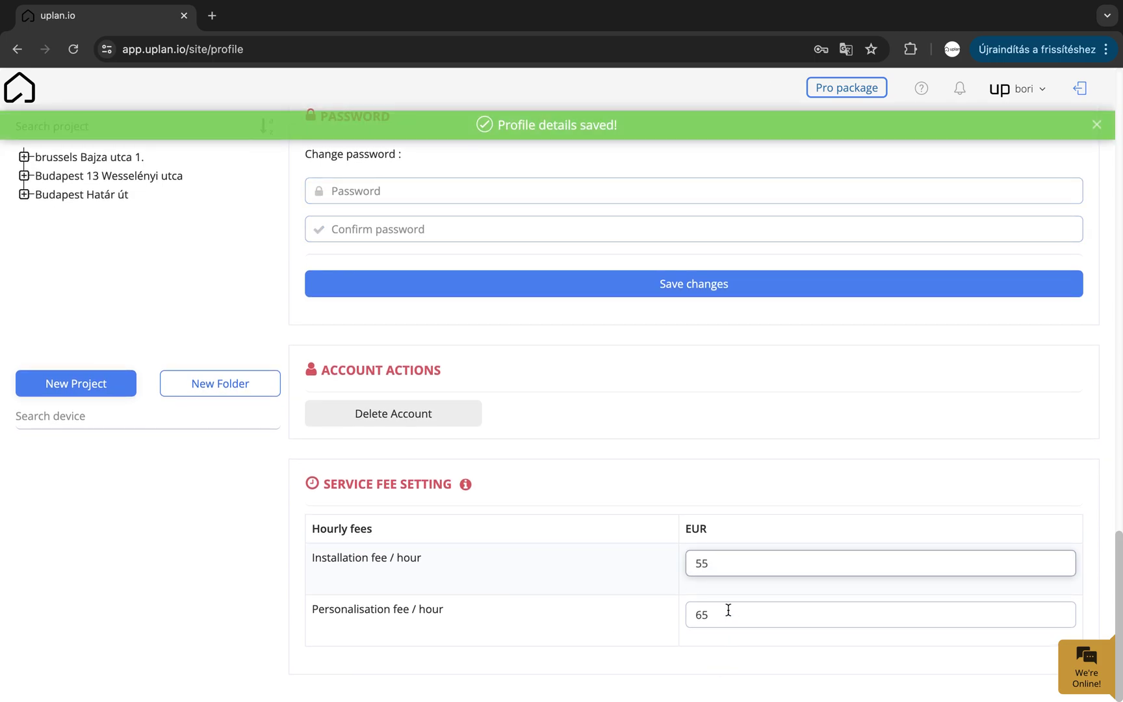
pyautogui.click(1097, 126)
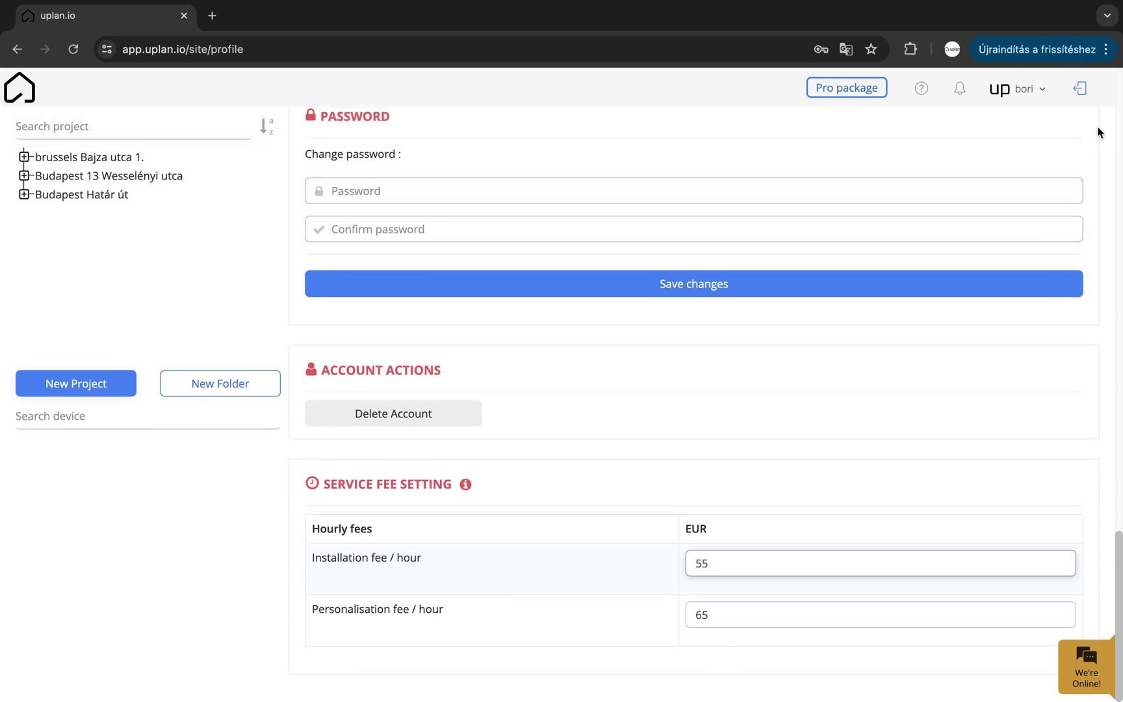
# Expand and collapse the brussels Bajza utca 1. project in the tree twice
pyautogui.click(24, 156)
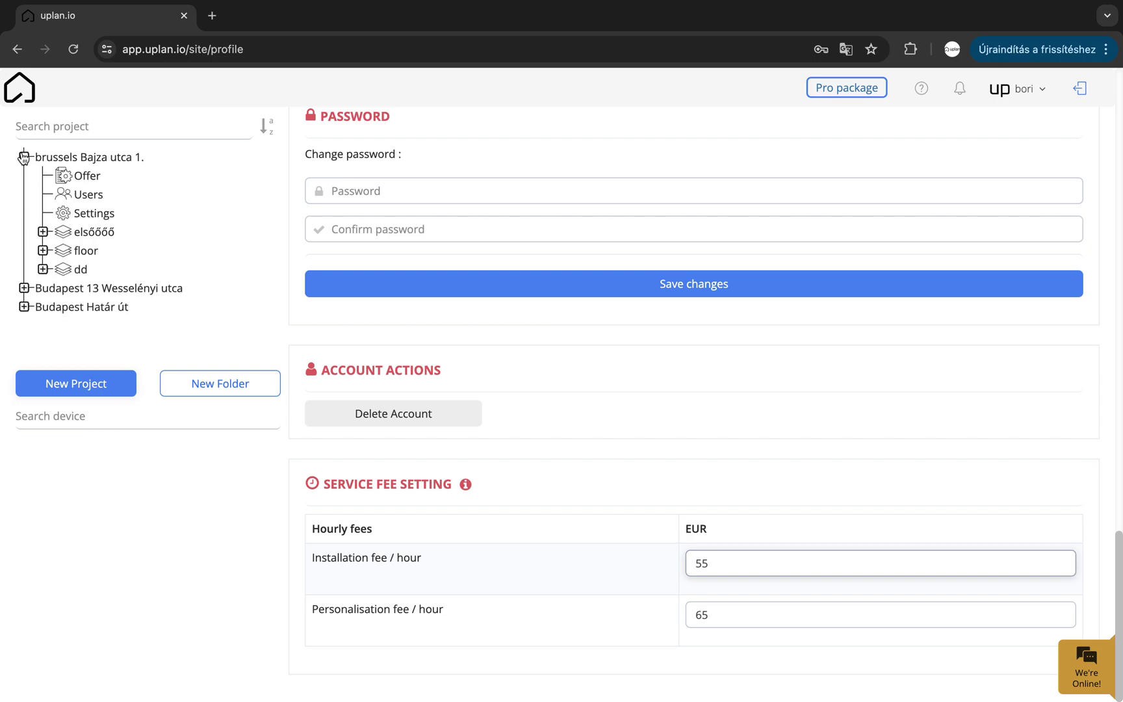
pyautogui.click(24, 156)
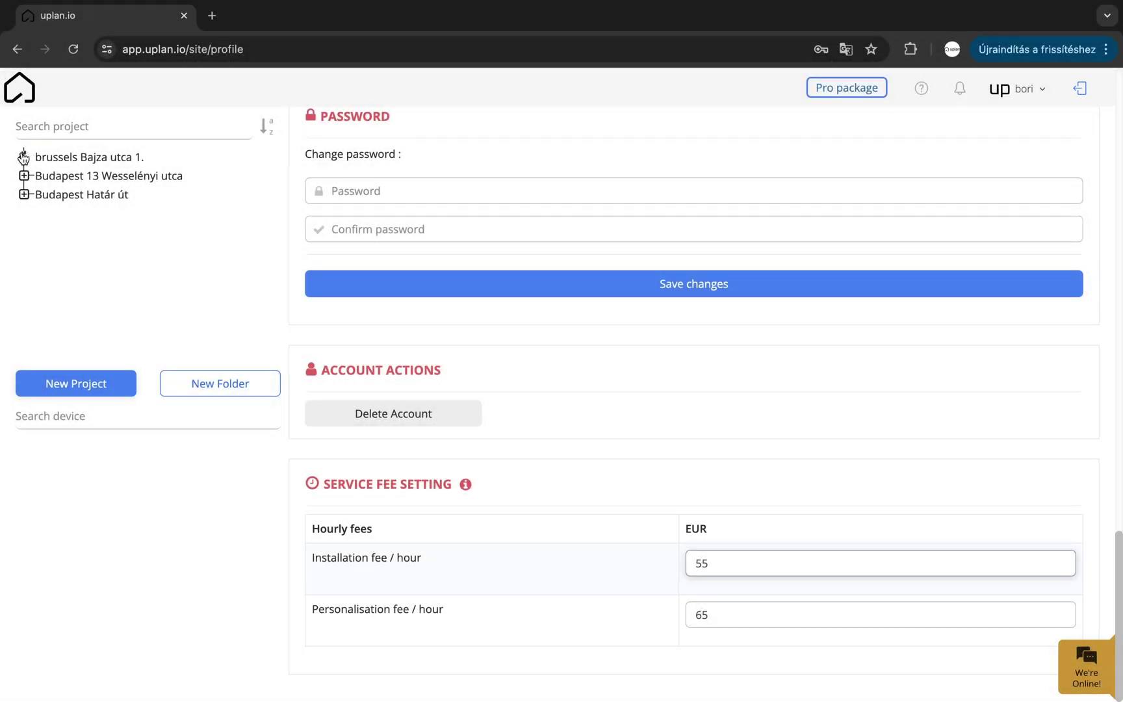
pyautogui.click(24, 157)
pyautogui.click(24, 156)
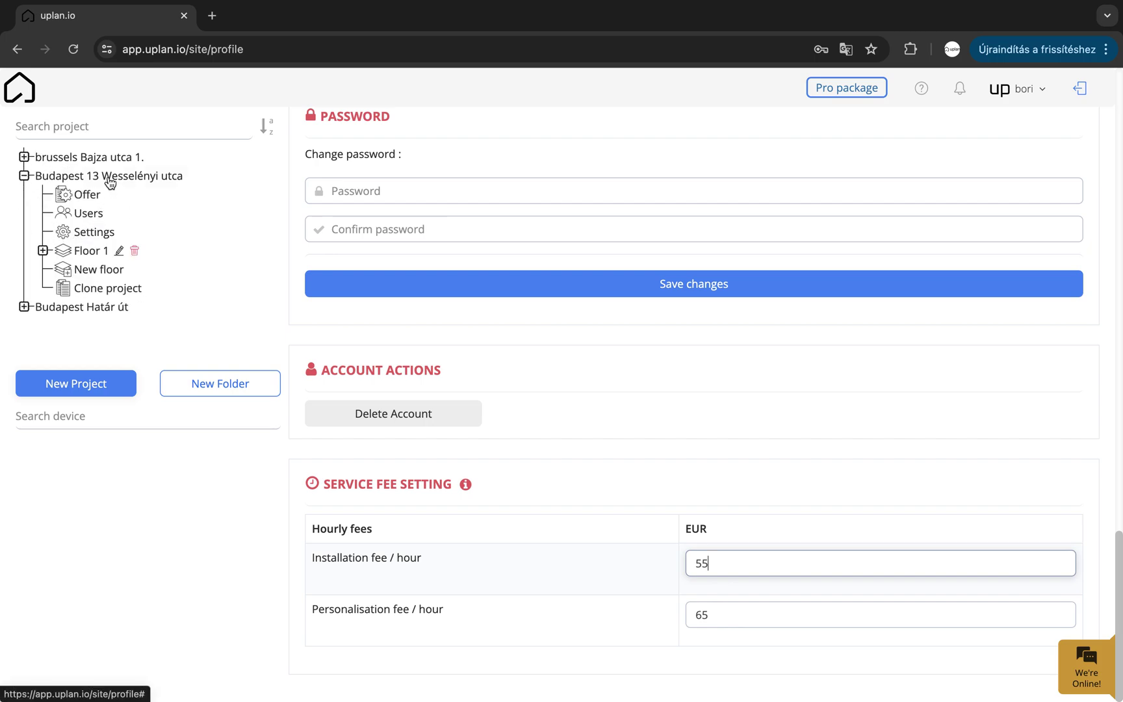
# Open the Floor 1 plan and view the Conventional wizard device options
pyautogui.click(89, 256)
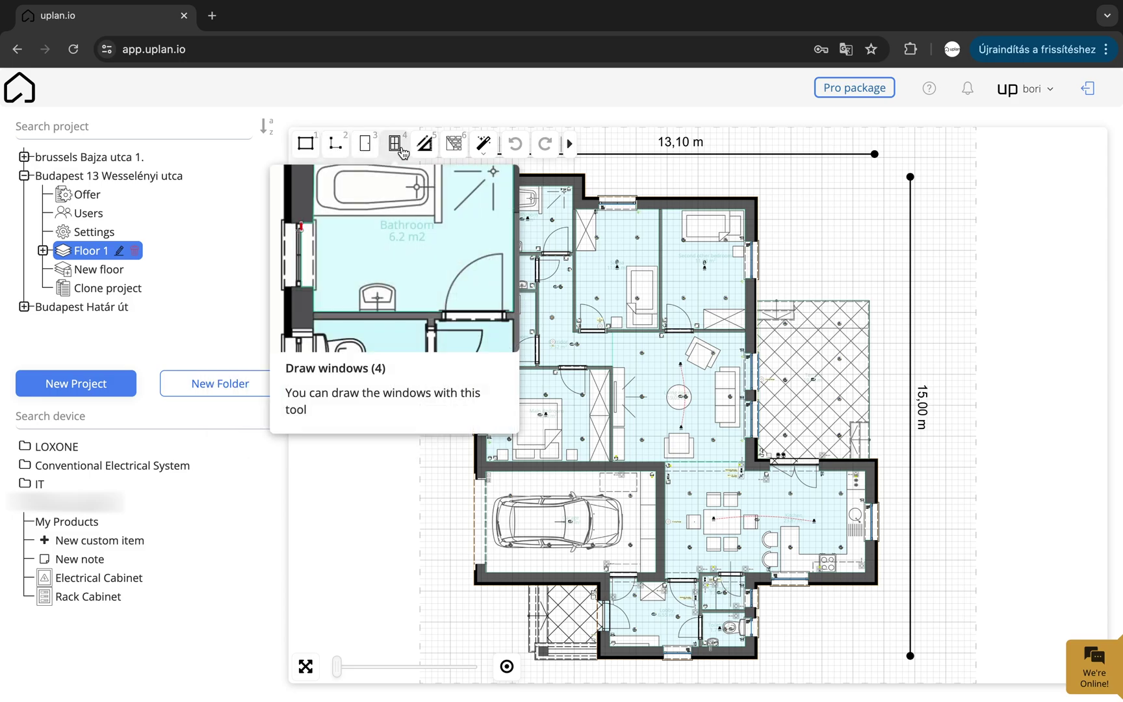
pyautogui.moveTo(484, 152)
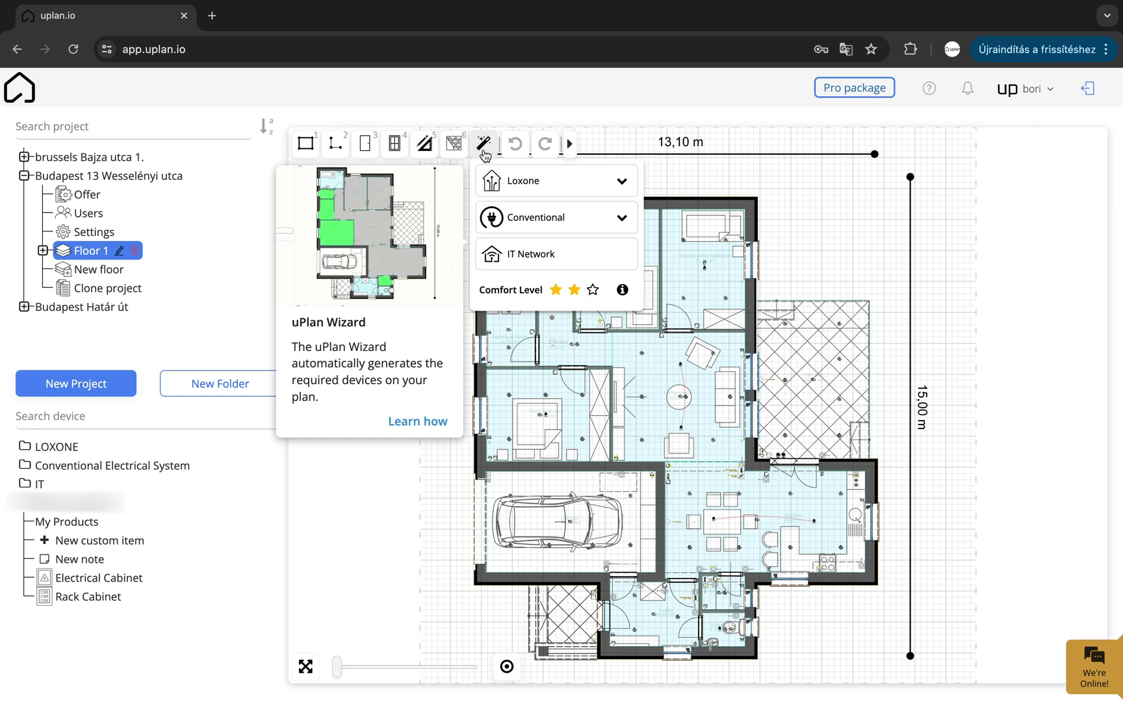
pyautogui.click(518, 220)
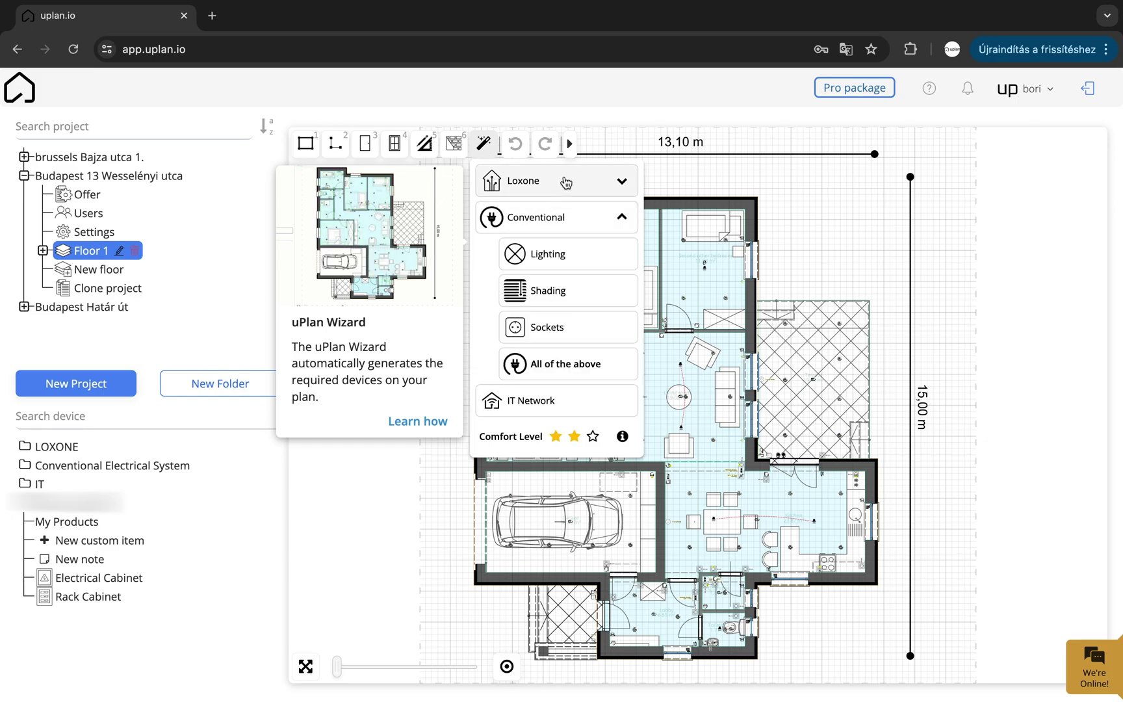
# Close the wizard panel and cycle room opacity to a walls-only view and back
pyautogui.click(570, 145)
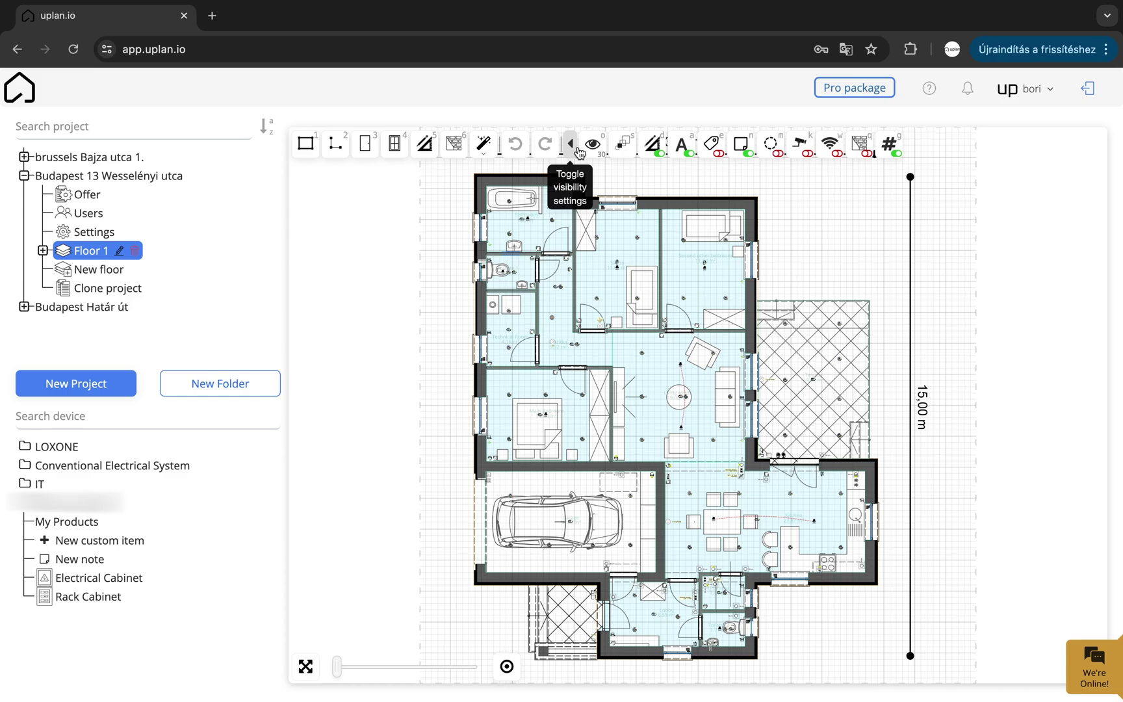
pyautogui.click(597, 148)
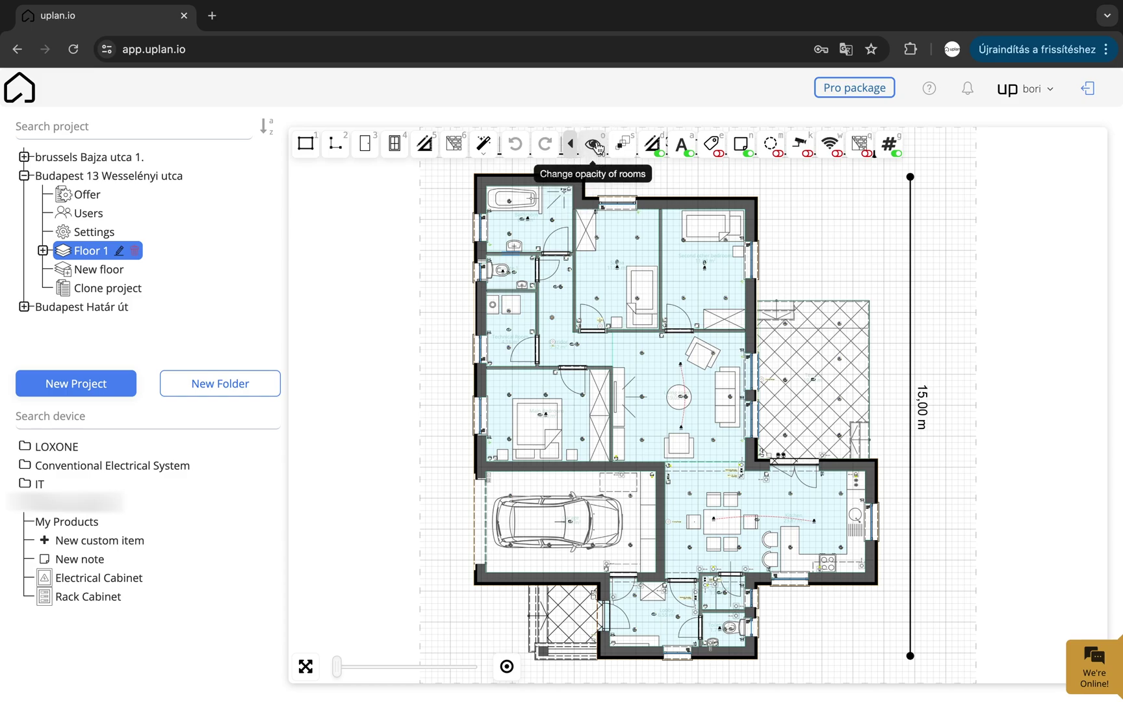
pyautogui.click(596, 148)
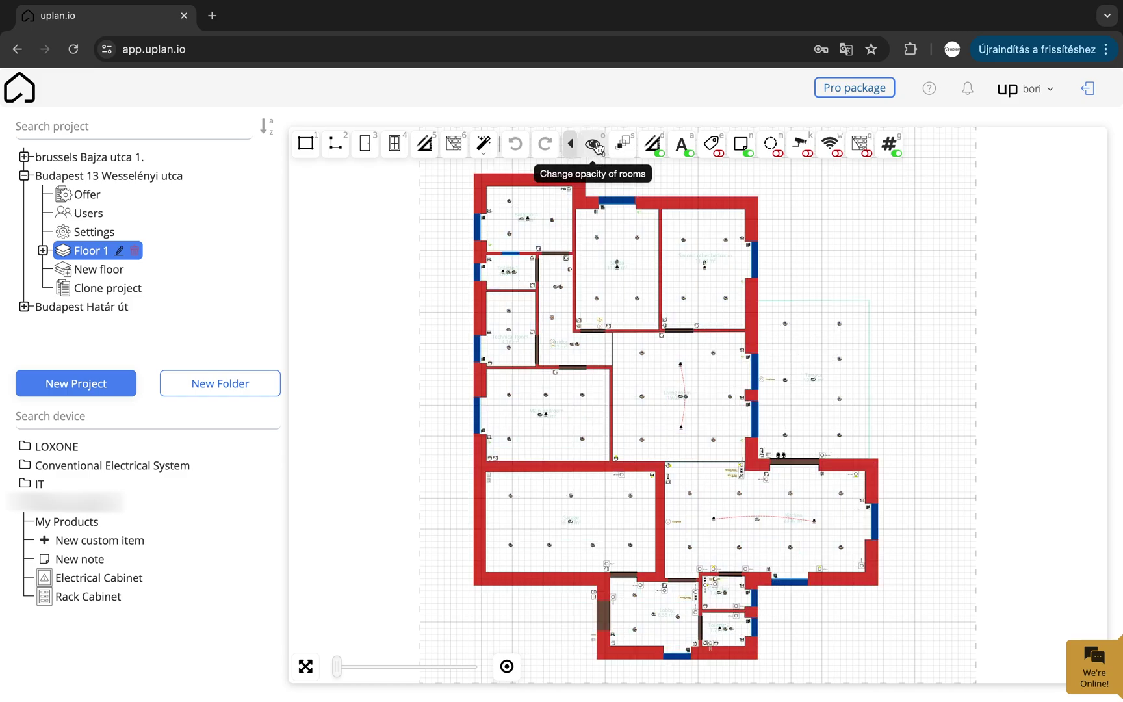
pyautogui.click(597, 149)
# Set the project's cable type to NYY-J and the shading device to Blinds Tree
pyautogui.click(93, 232)
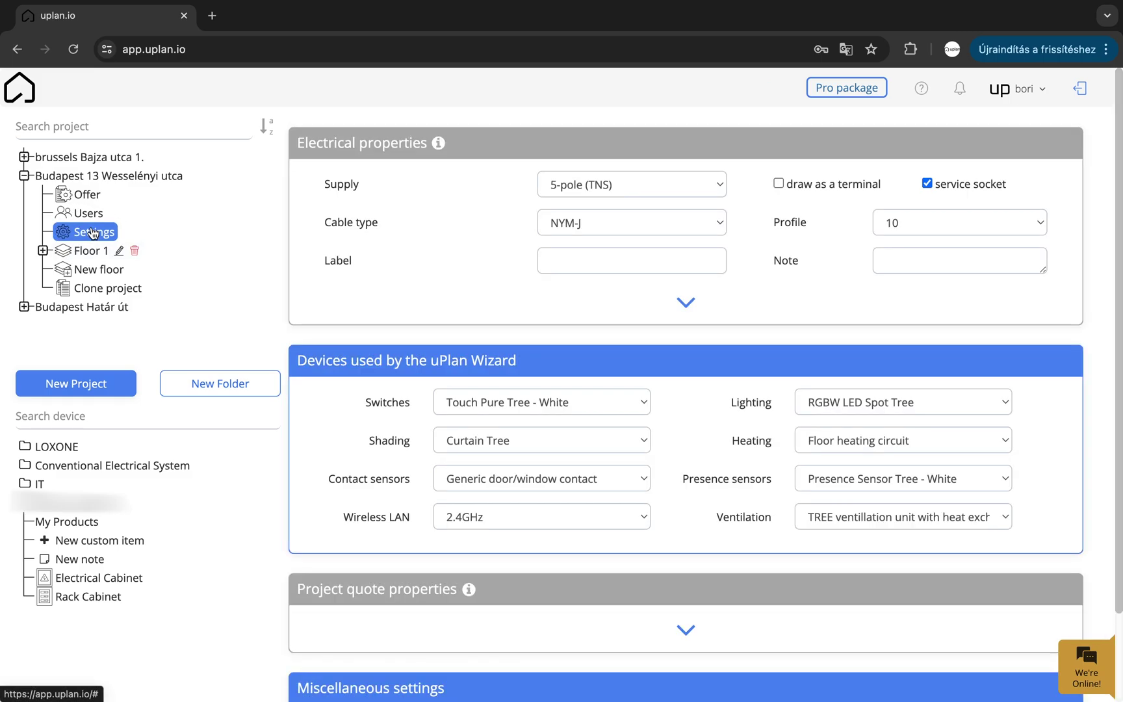
pyautogui.click(612, 223)
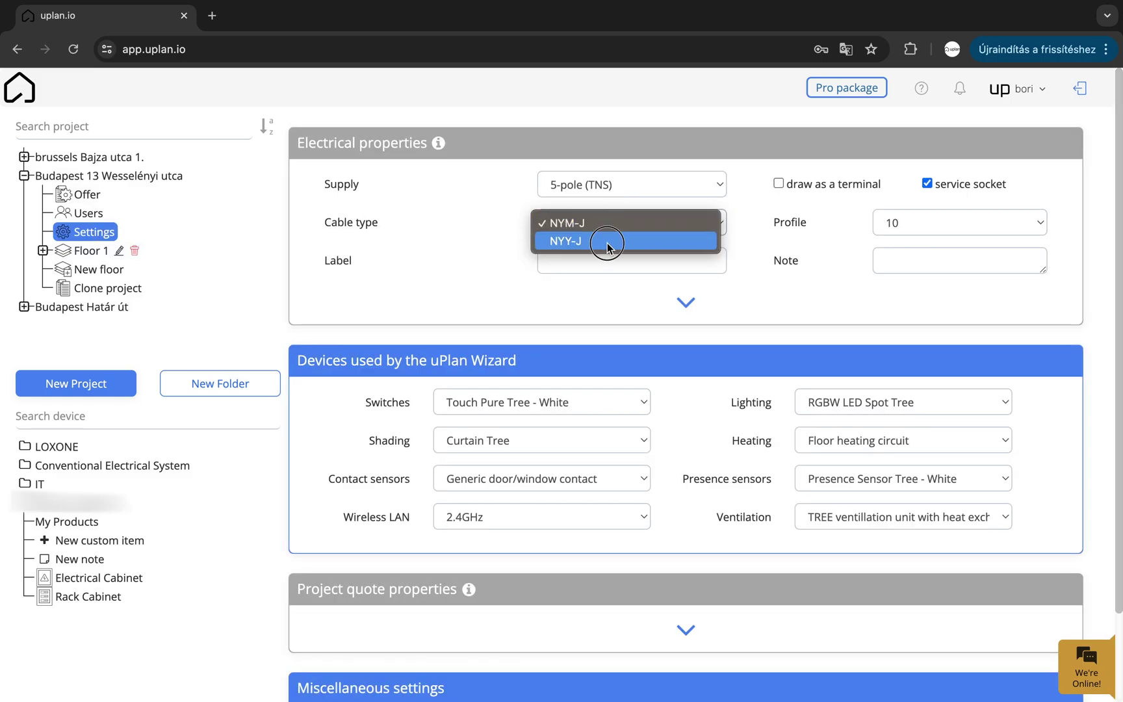
pyautogui.click(607, 242)
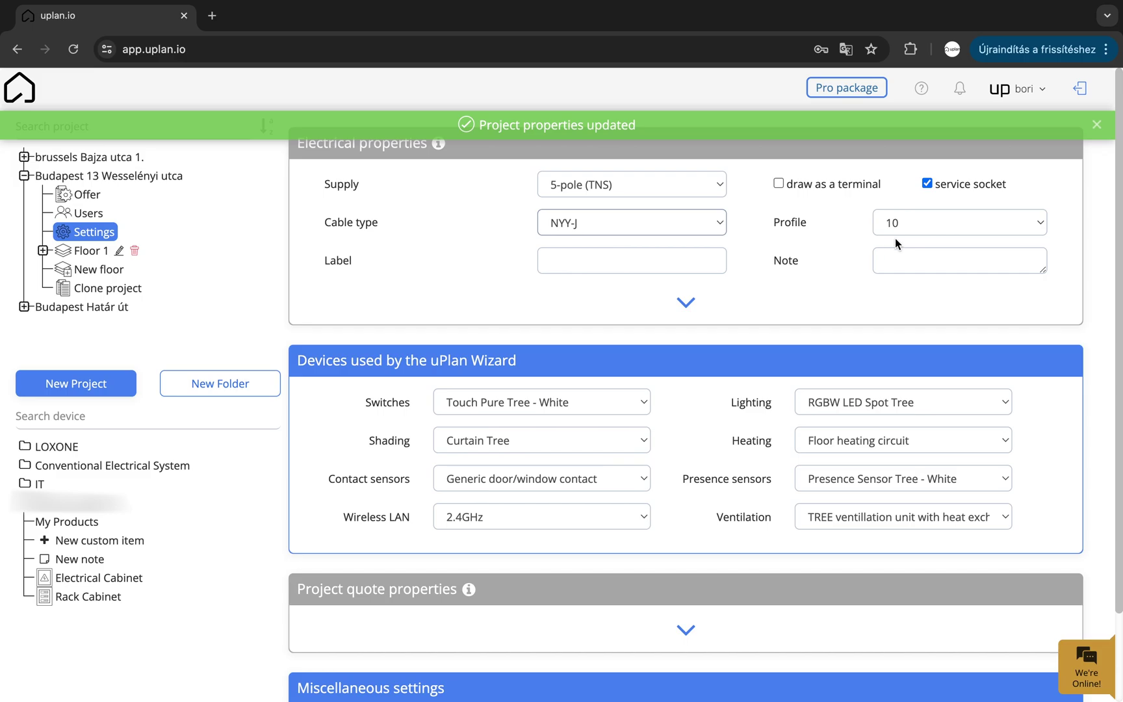
pyautogui.scroll(-2, 594, 354)
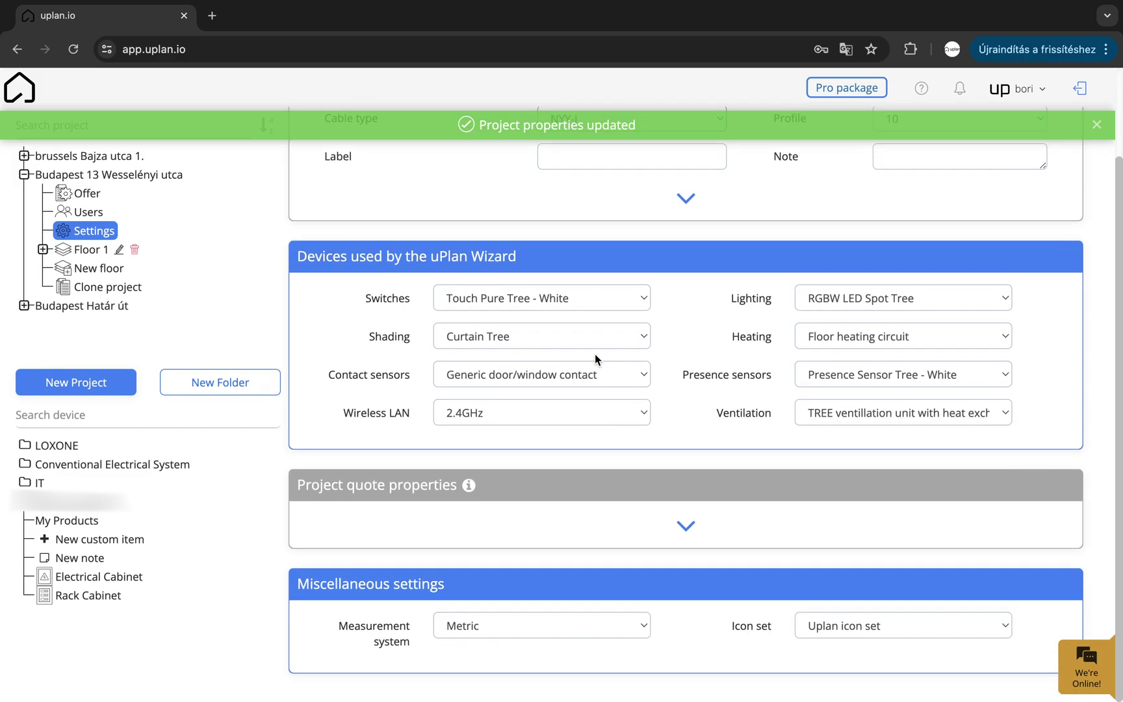
pyautogui.click(502, 342)
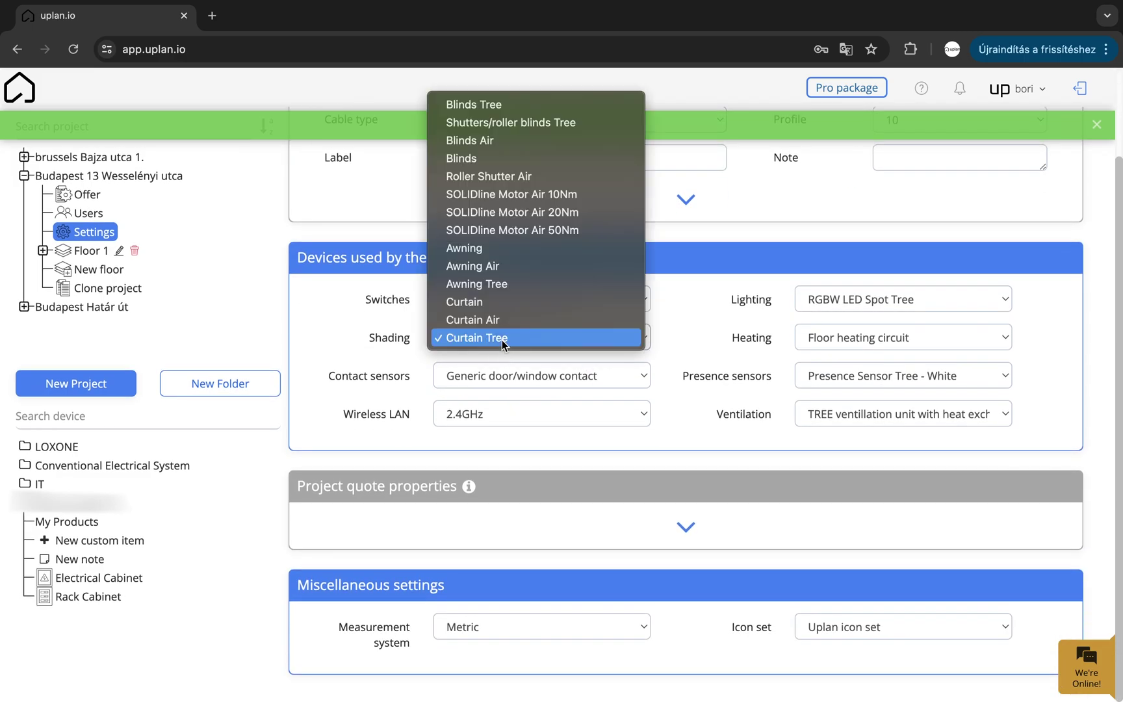
pyautogui.click(491, 105)
# Expand the project quote properties, leaving the Metric system and icon set unchanged
pyautogui.click(685, 526)
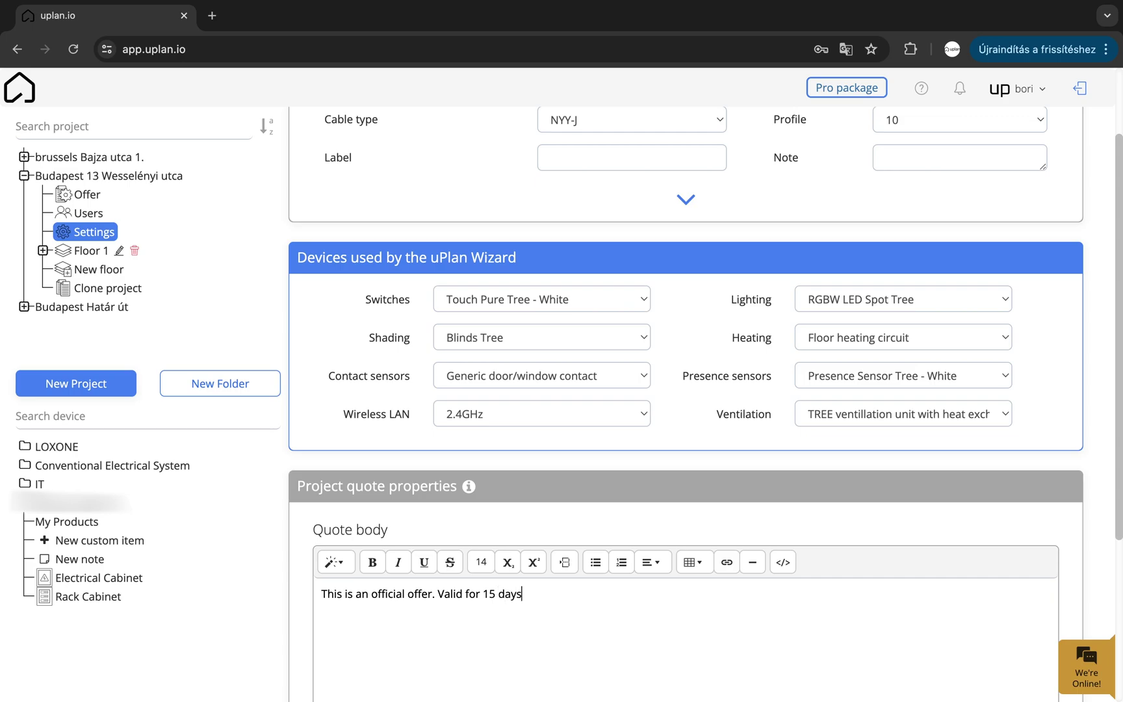
pyautogui.scroll(-3, 686, 403)
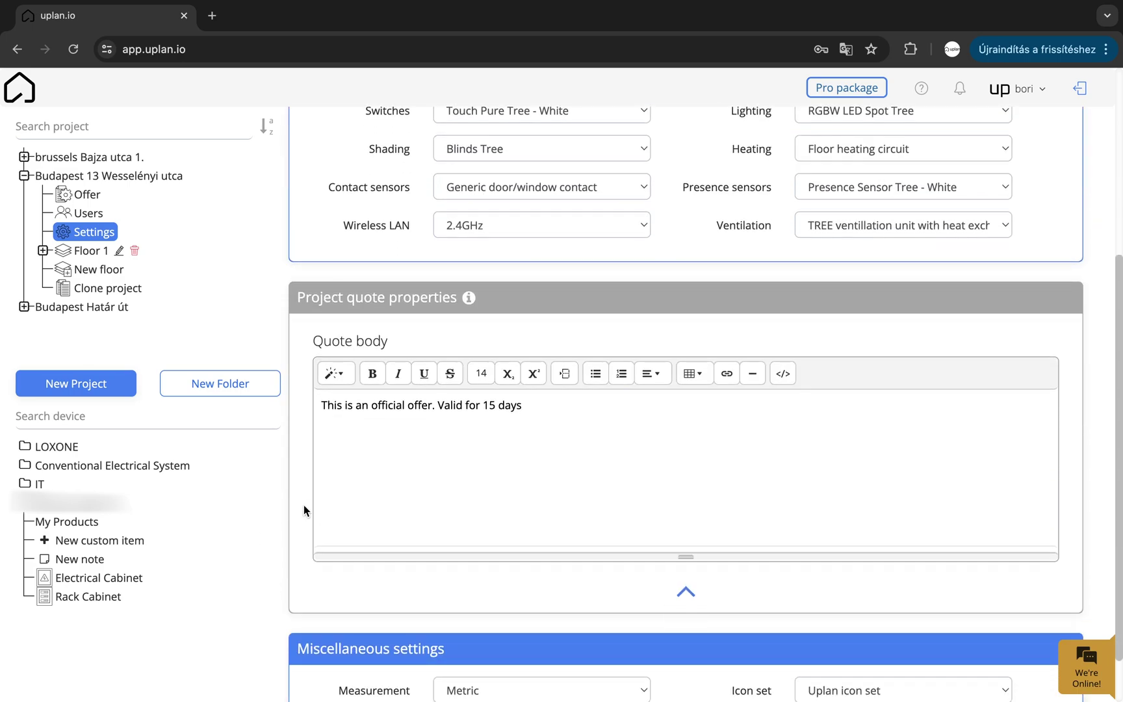
pyautogui.scroll(-1, 304, 506)
pyautogui.click(462, 628)
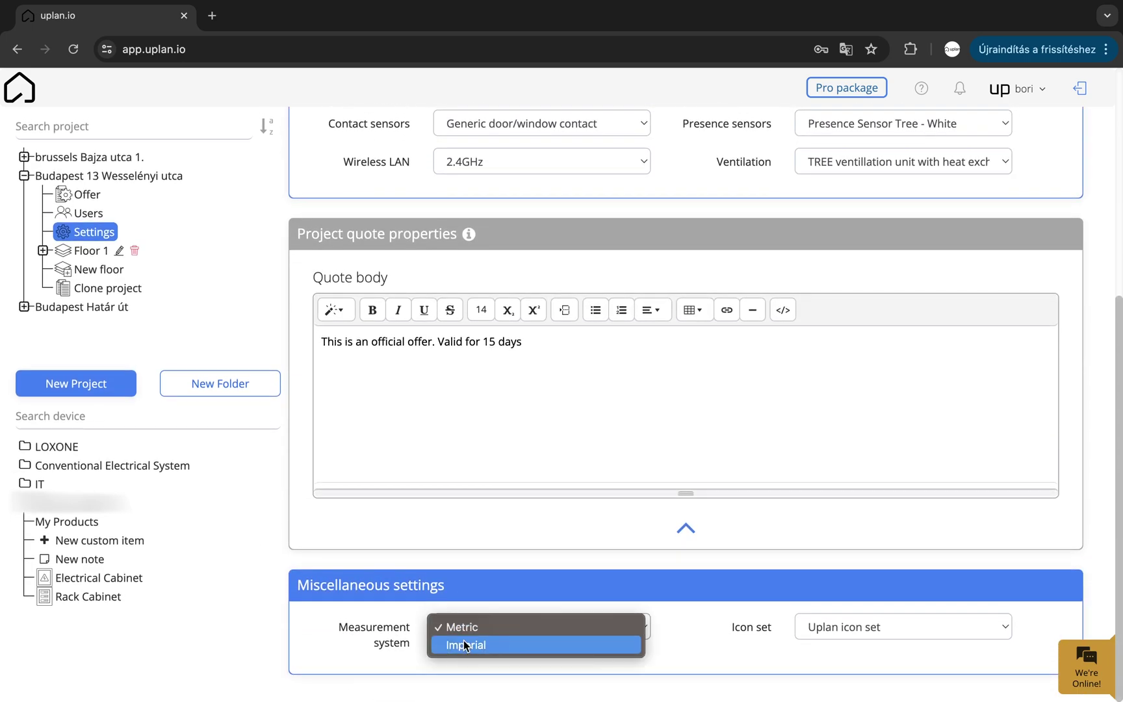
pyautogui.click(892, 621)
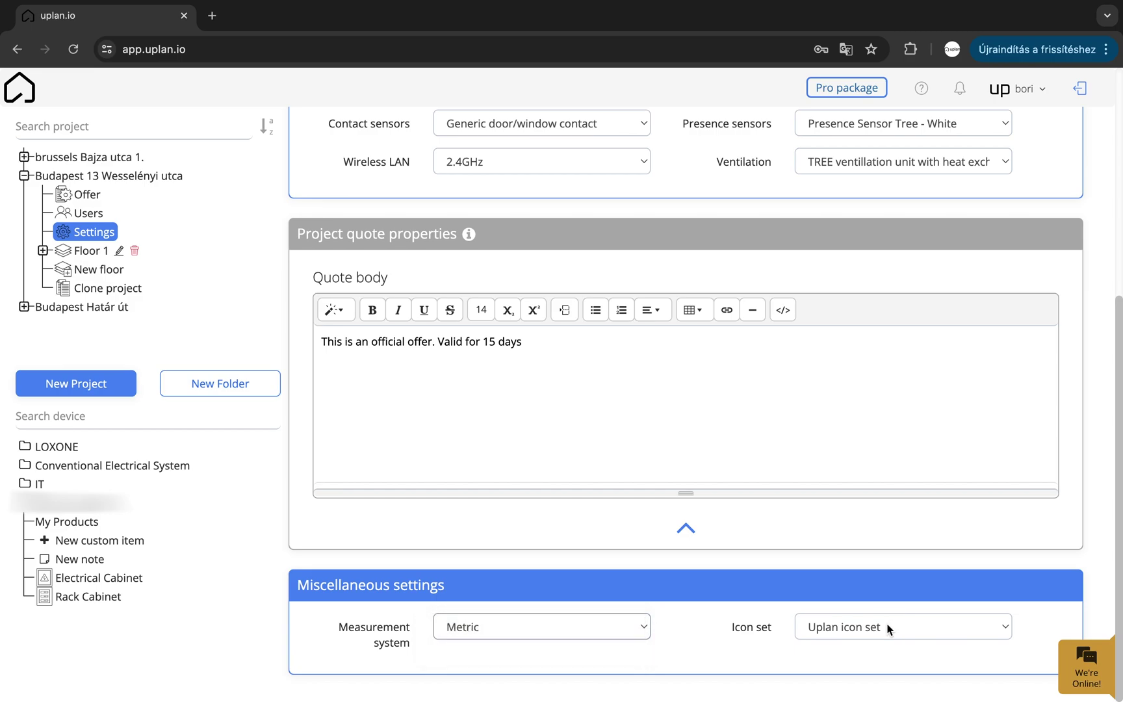
pyautogui.click(889, 628)
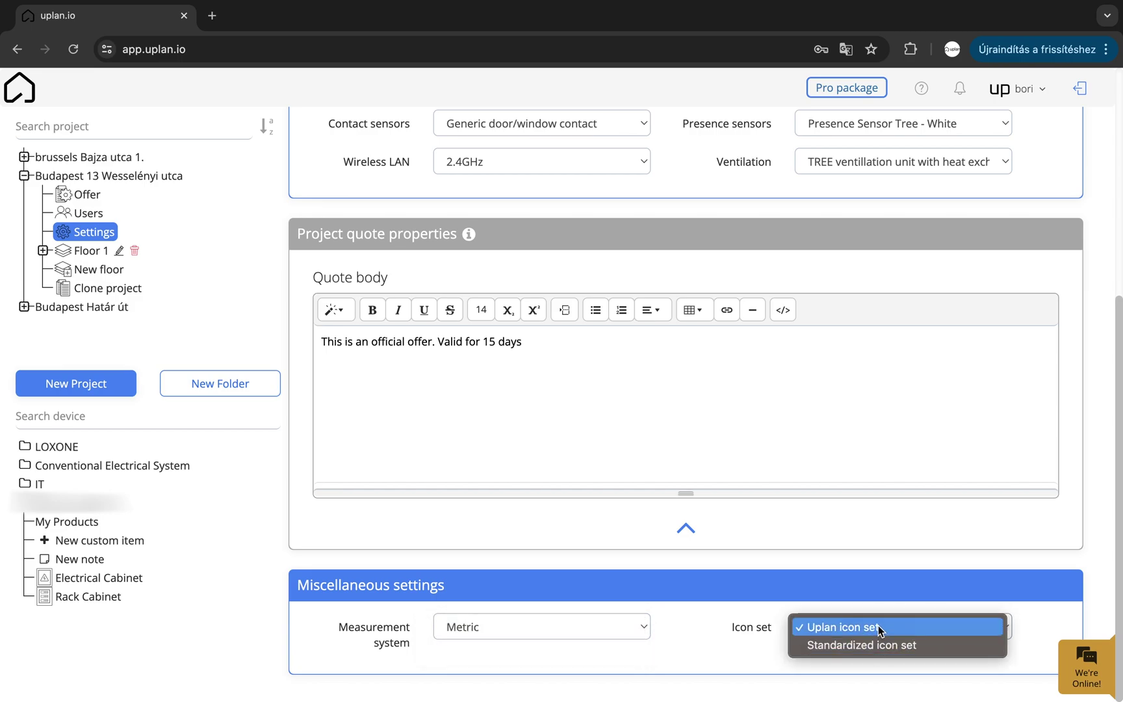
pyautogui.click(323, 403)
pyautogui.click(95, 194)
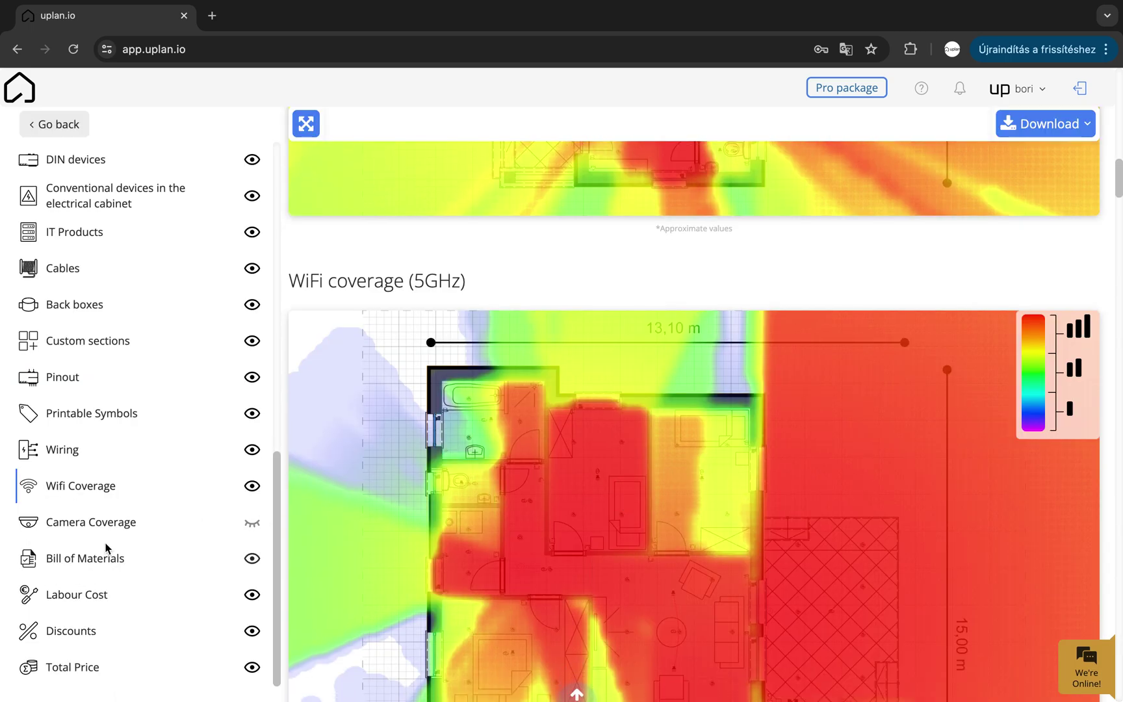
# Browse the offer's camera coverage plan, bill of materials and discounts sections
pyautogui.click(121, 522)
pyautogui.scroll(-15, 520, 519)
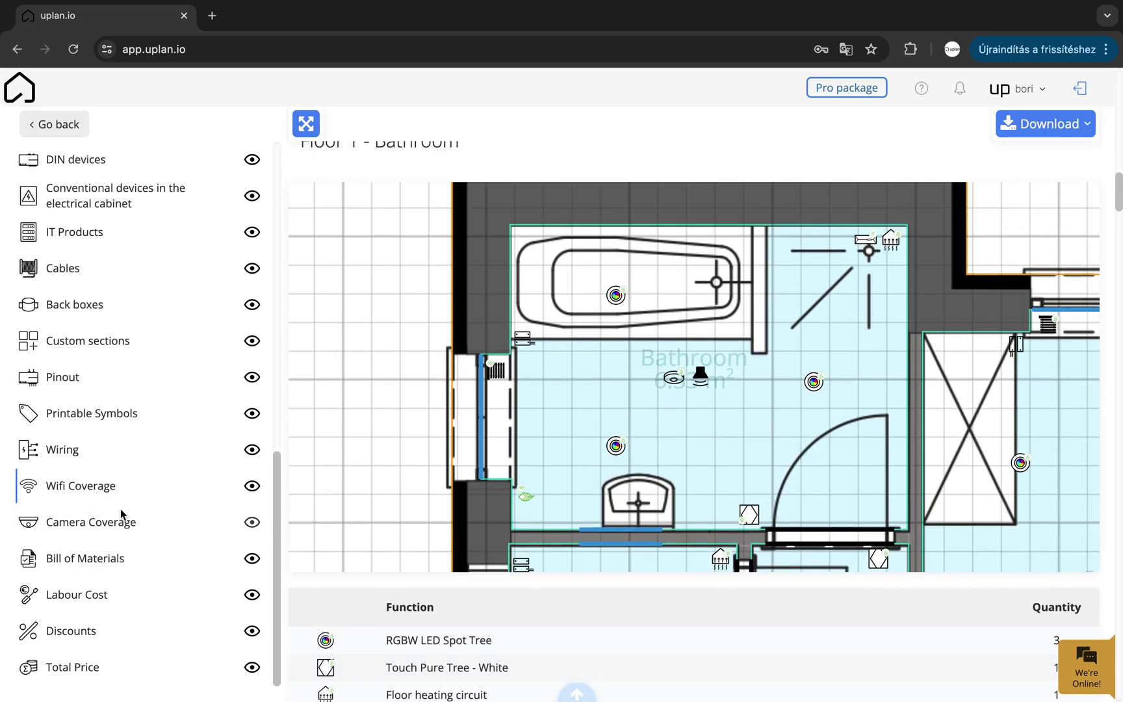
pyautogui.click(120, 521)
pyautogui.scroll(-4, 624, 519)
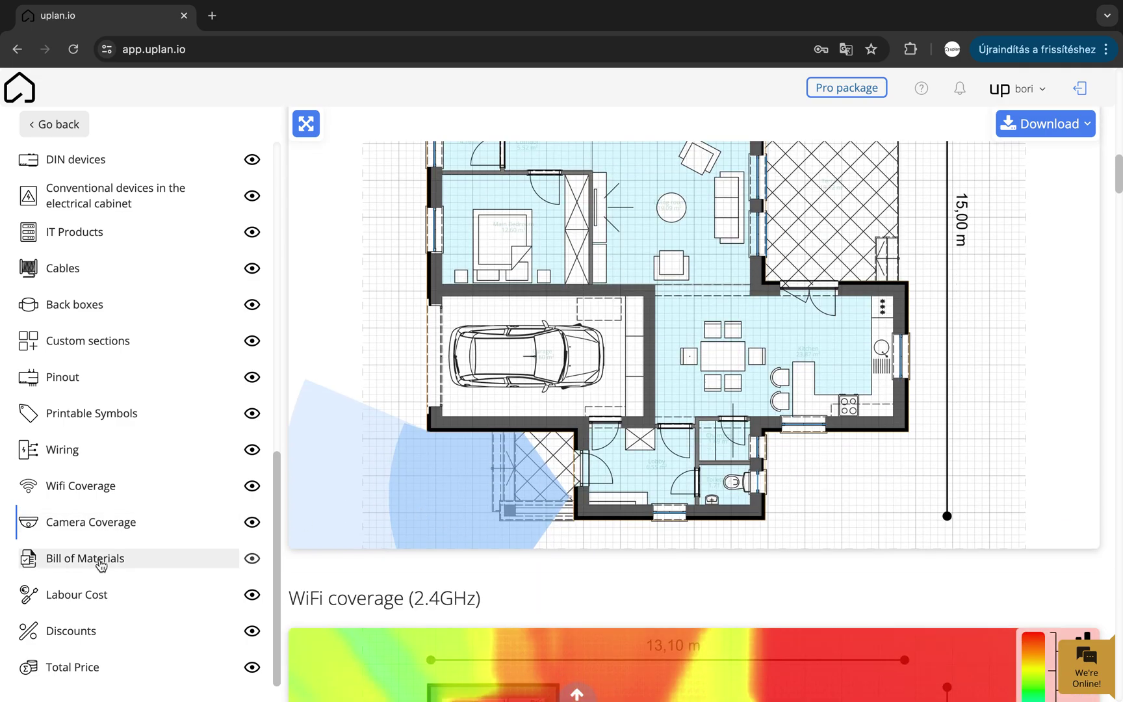
pyautogui.click(101, 563)
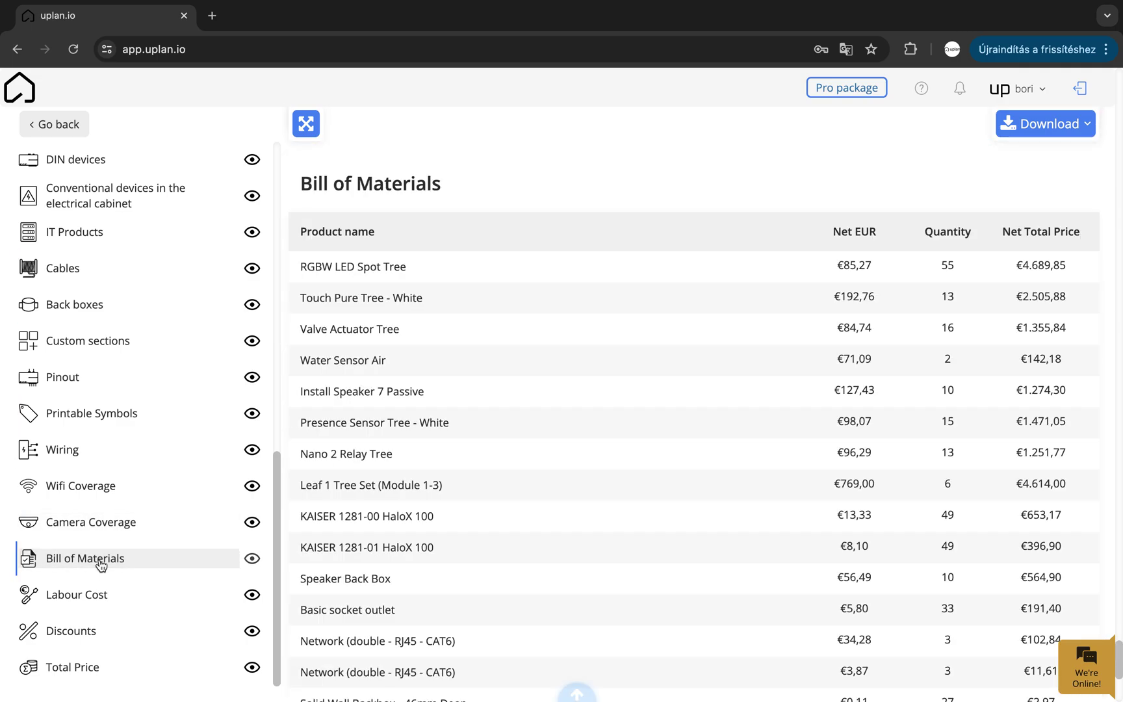
pyautogui.click(100, 629)
# Check the €24.942,71 total price and return to the Budapest 13 Wesselényi utca project details
pyautogui.click(101, 667)
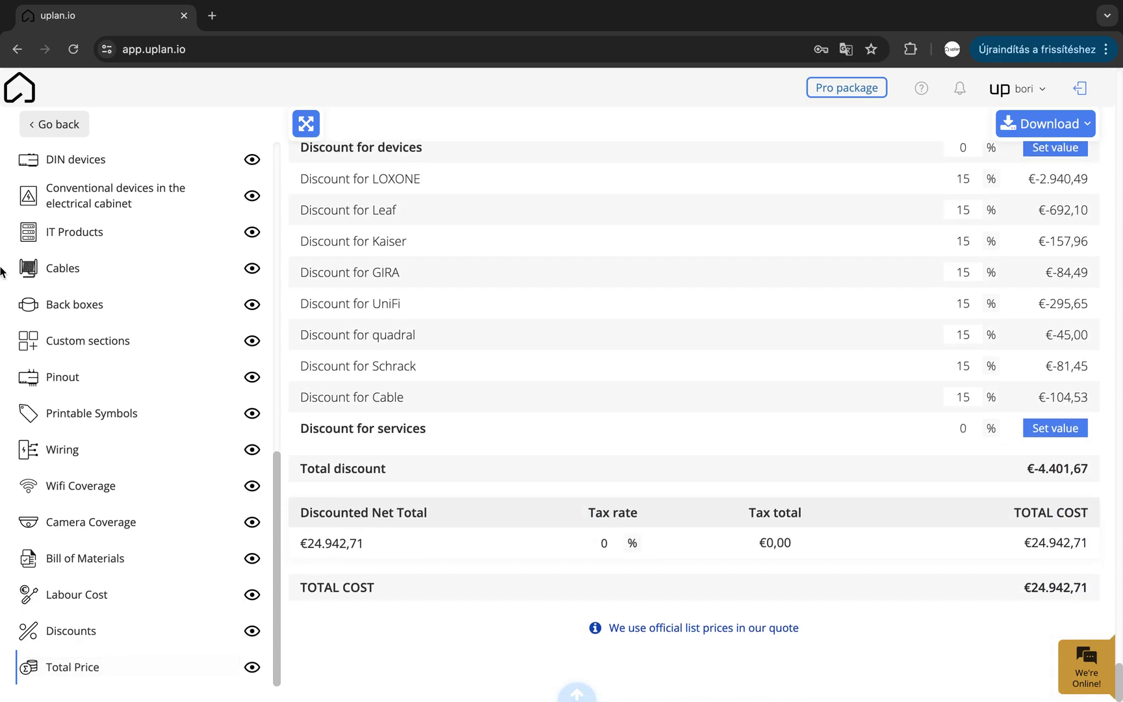
pyautogui.click(68, 126)
pyautogui.click(136, 176)
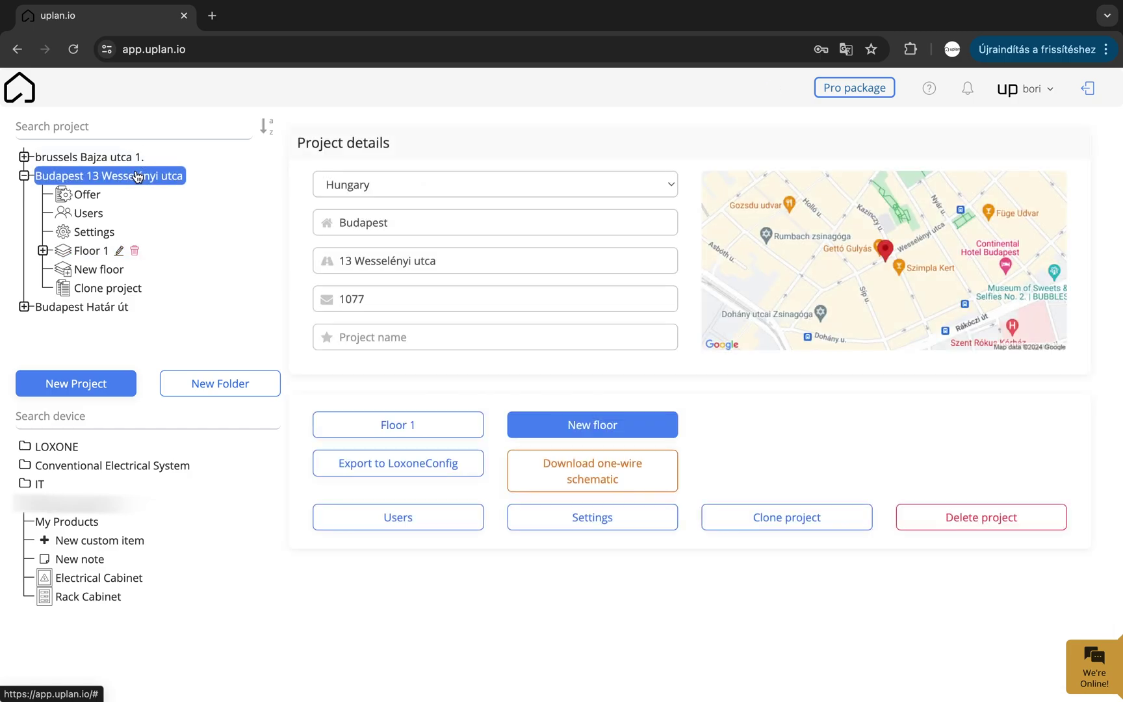
pyautogui.rightClick(136, 173)
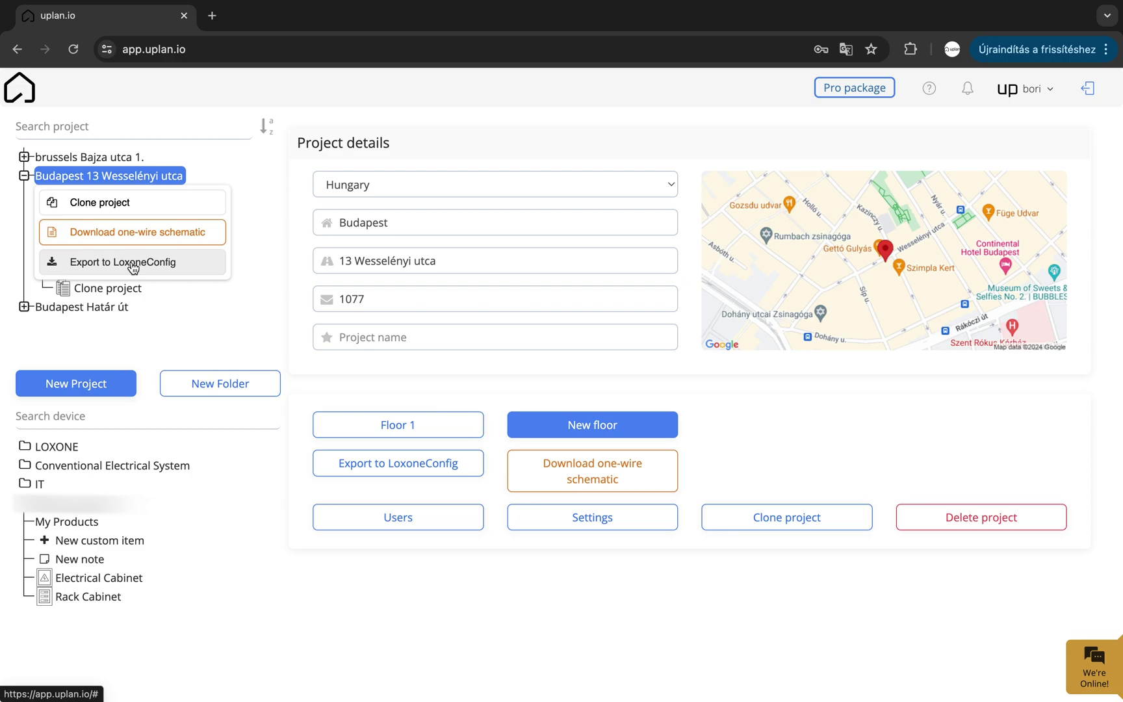
pyautogui.click(15, 211)
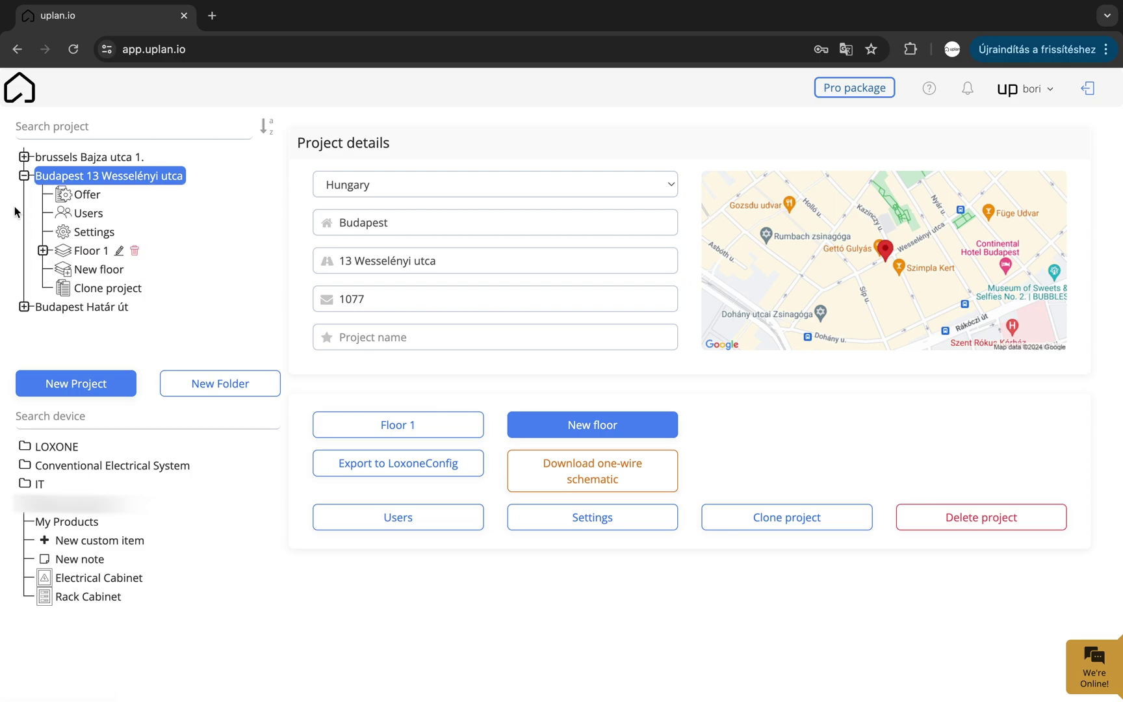
# Open the Floor 1 plan and expand the LOXONE Lighting device folders
pyautogui.click(83, 254)
pyautogui.click(26, 448)
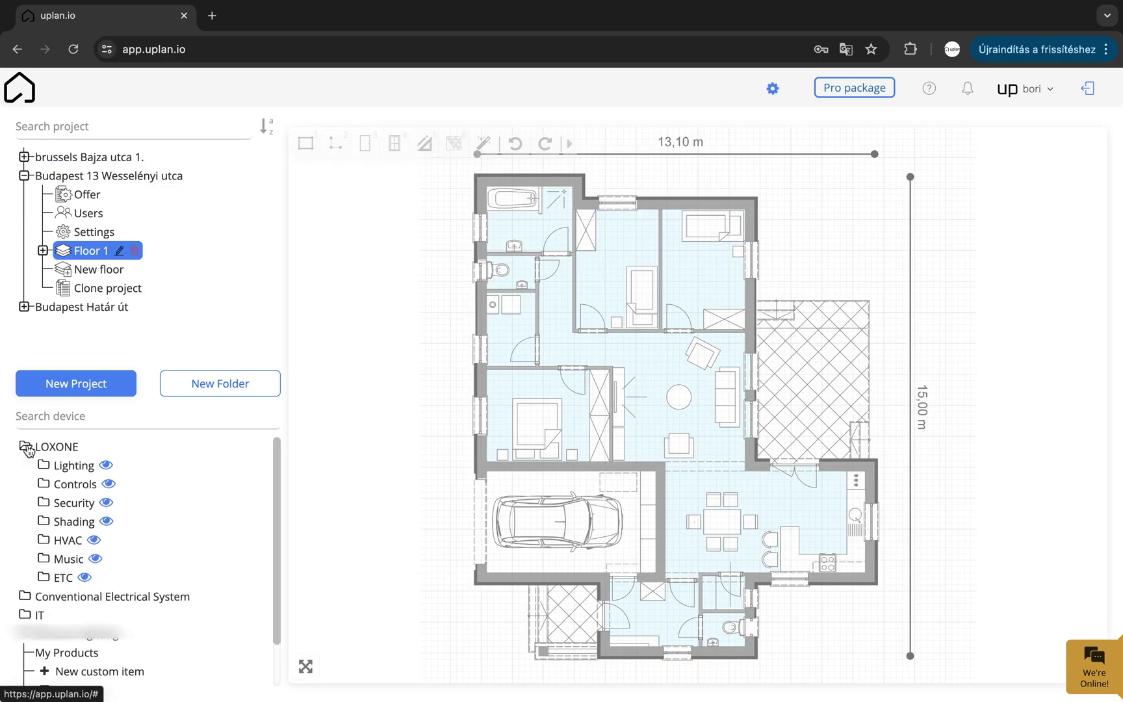
pyautogui.click(46, 464)
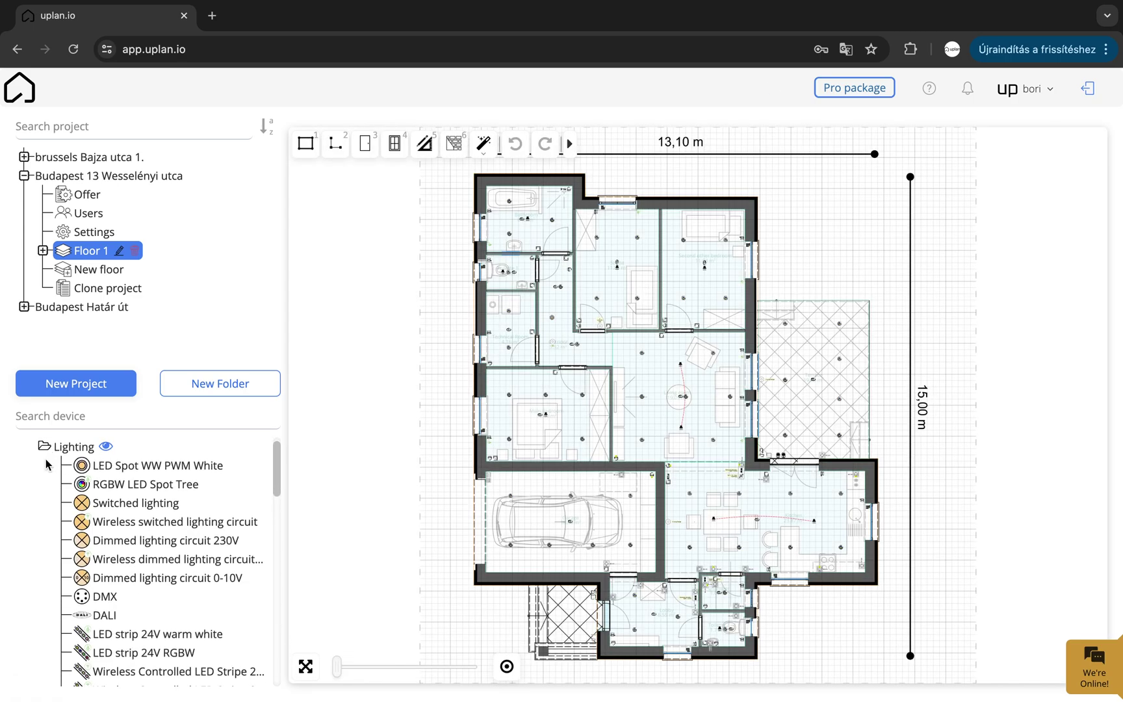
pyautogui.scroll(-5, 45, 464)
pyautogui.scroll(-10, 47, 463)
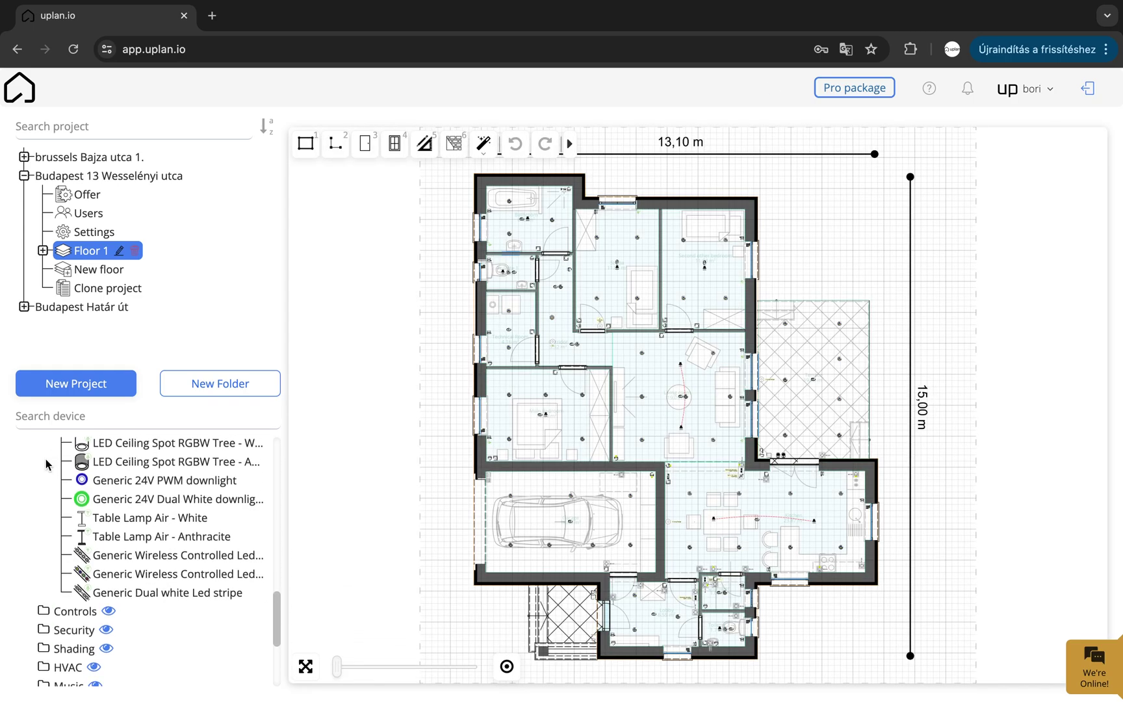
pyautogui.scroll(-3, 41, 569)
# Place a Basic socket outlet from Conventional Electrical System on the plan's left wall
pyautogui.click(26, 548)
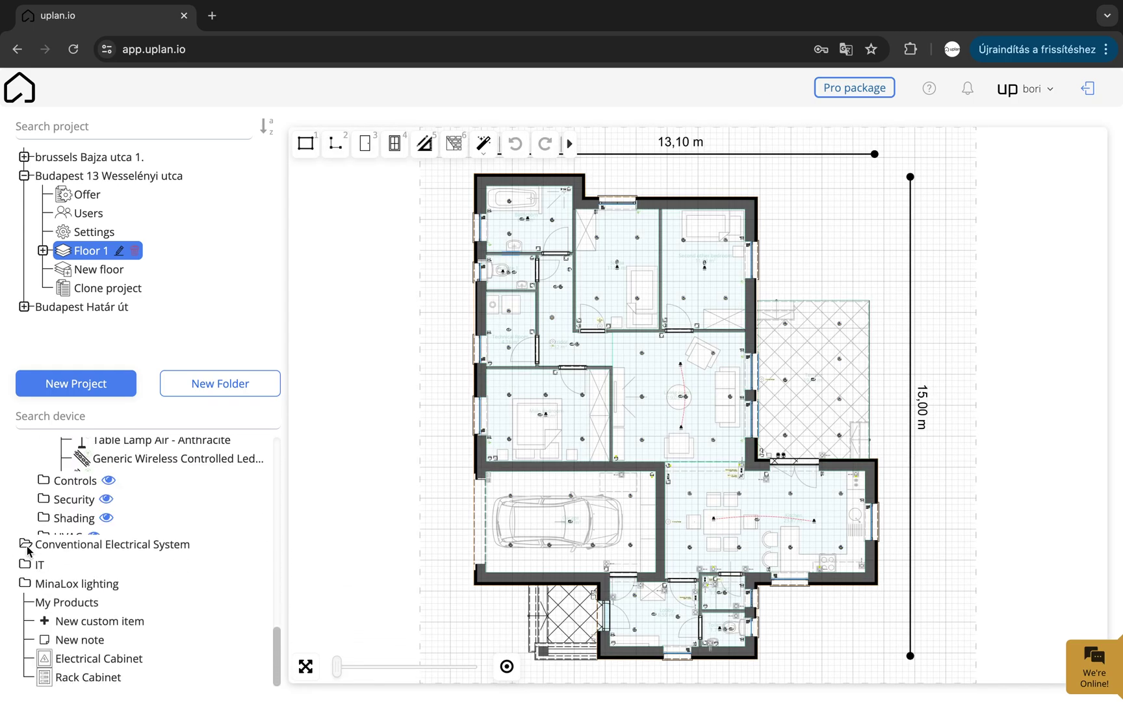
pyautogui.click(53, 466)
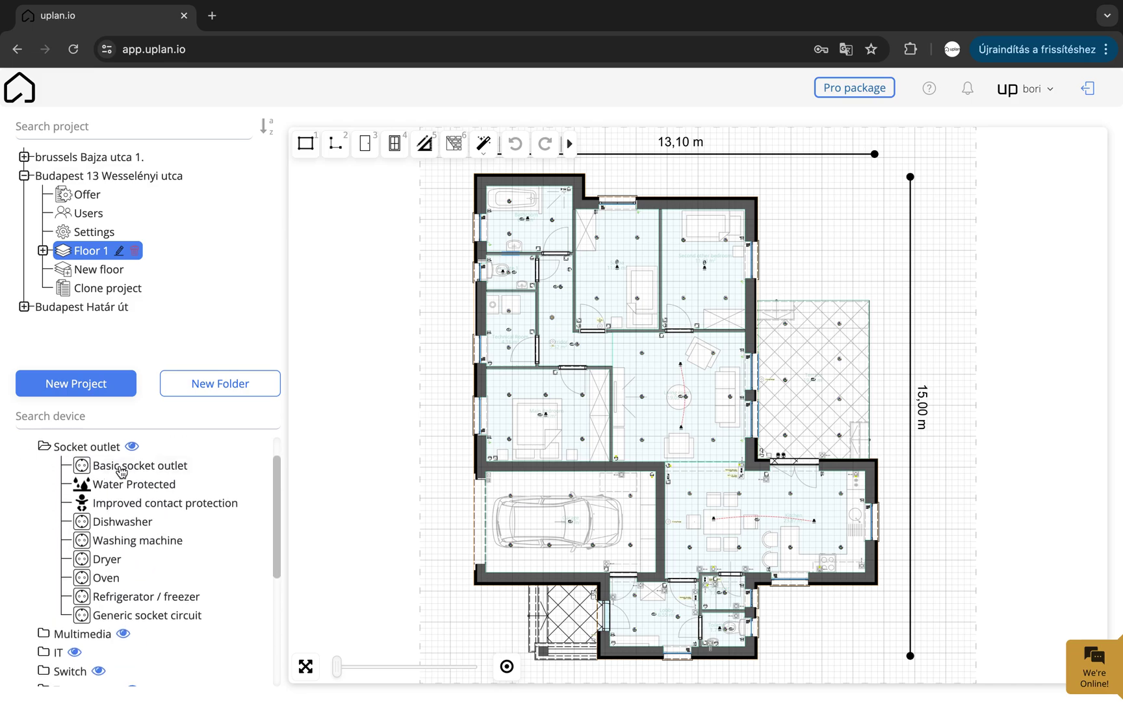
pyautogui.click(96, 465)
pyautogui.click(490, 322)
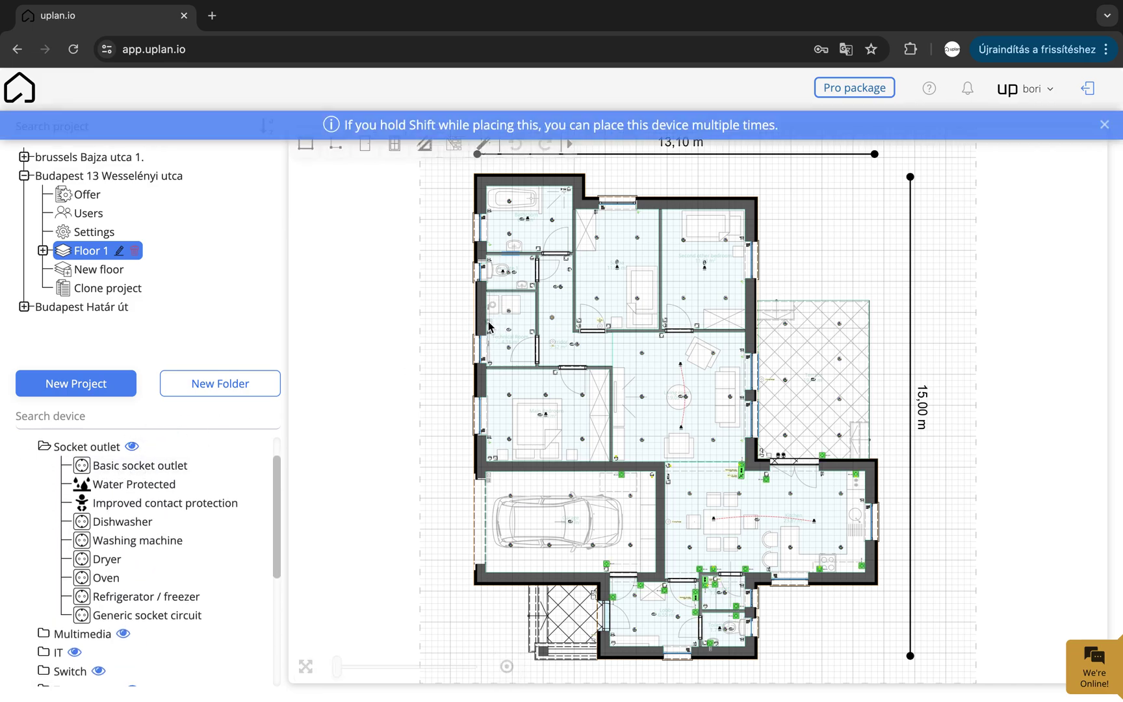
pyautogui.scroll(-3, 135, 553)
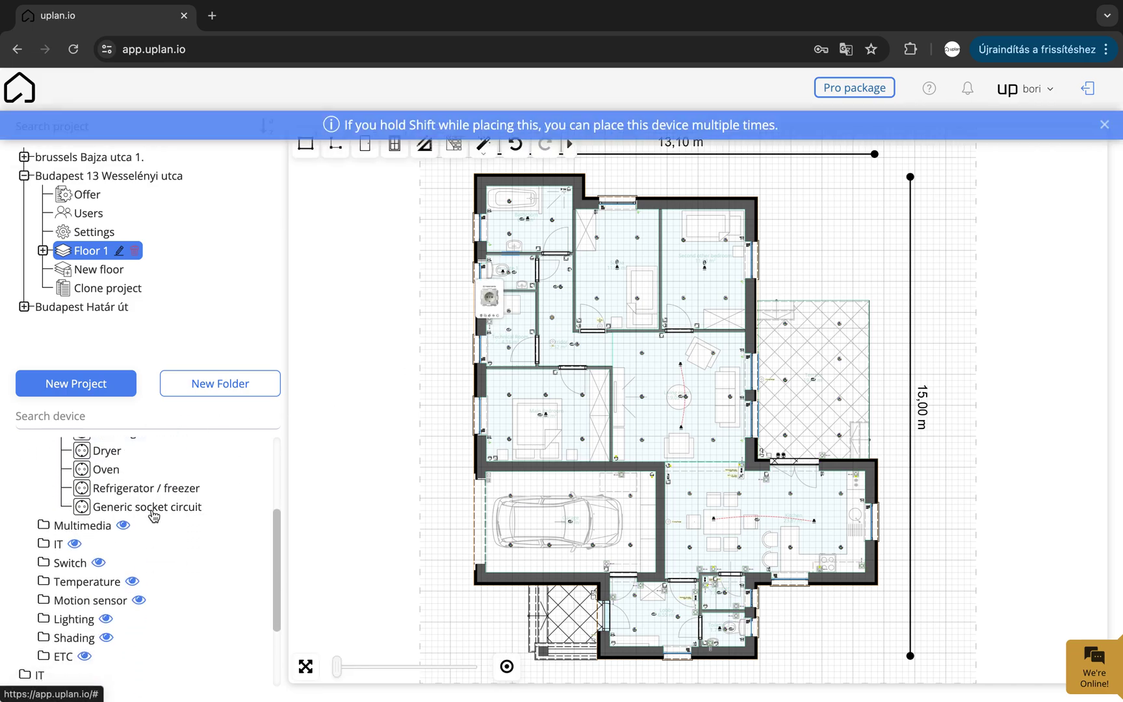
pyautogui.scroll(5, 592, 408)
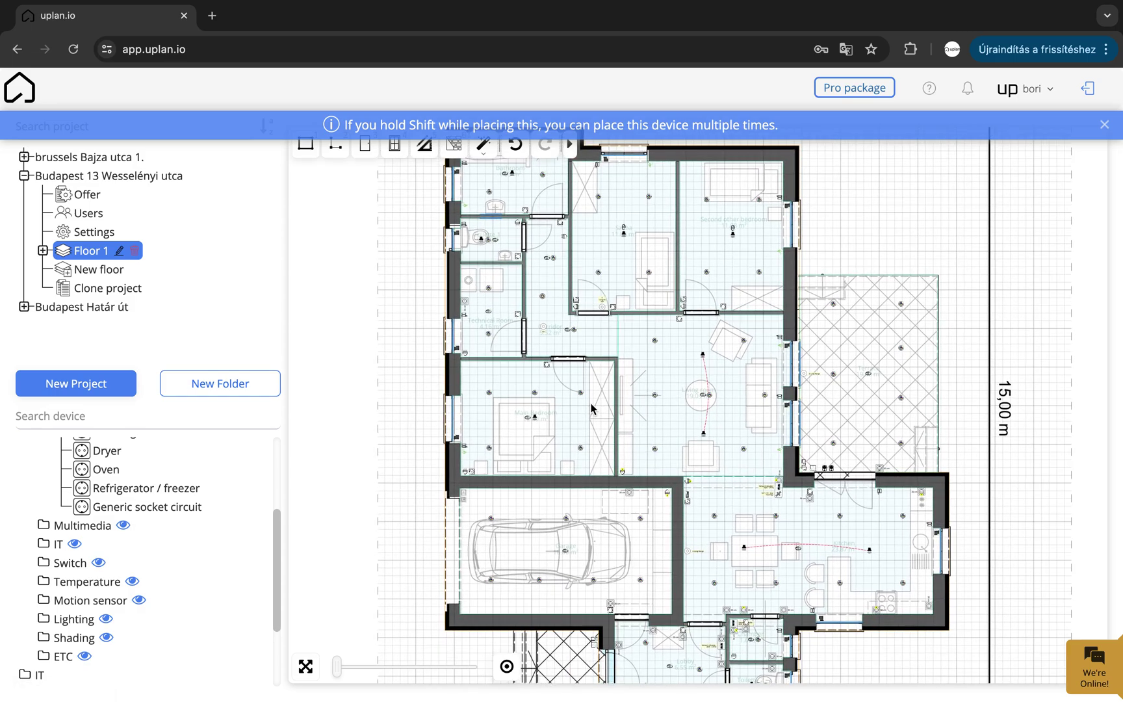
pyautogui.click(1104, 125)
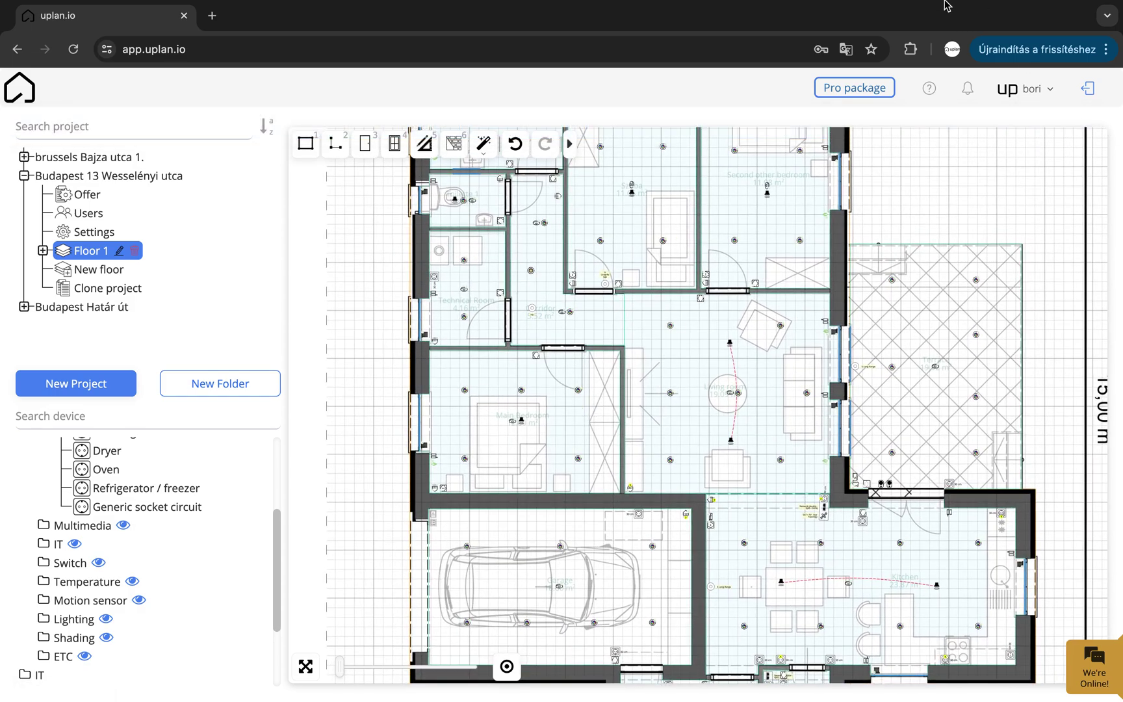